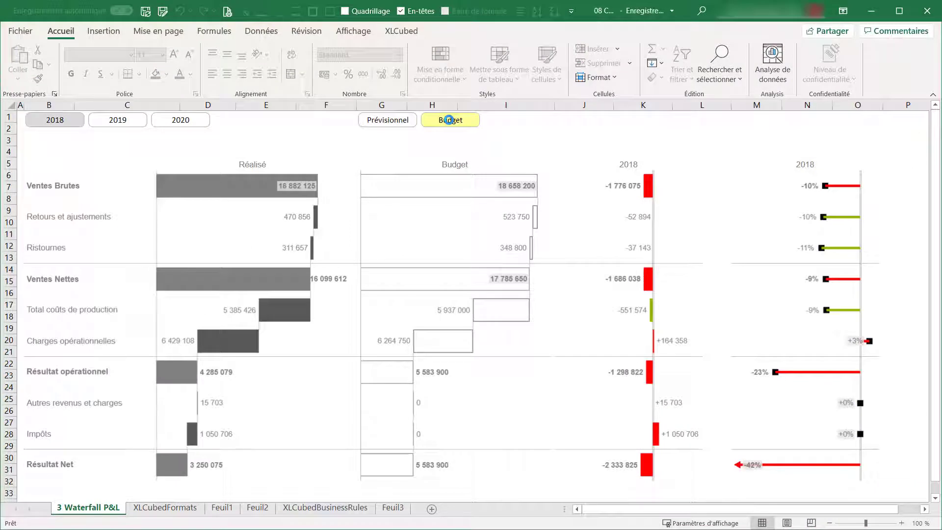
Step: Compare the waterfall P&L against Prévisionnel and view it for 2019, 2020, and 2019 again
click(406, 123)
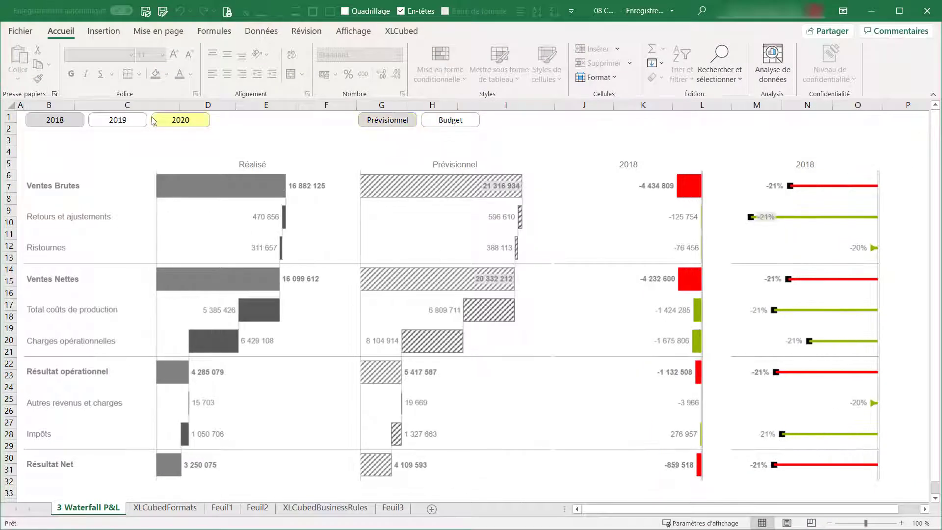
click(111, 122)
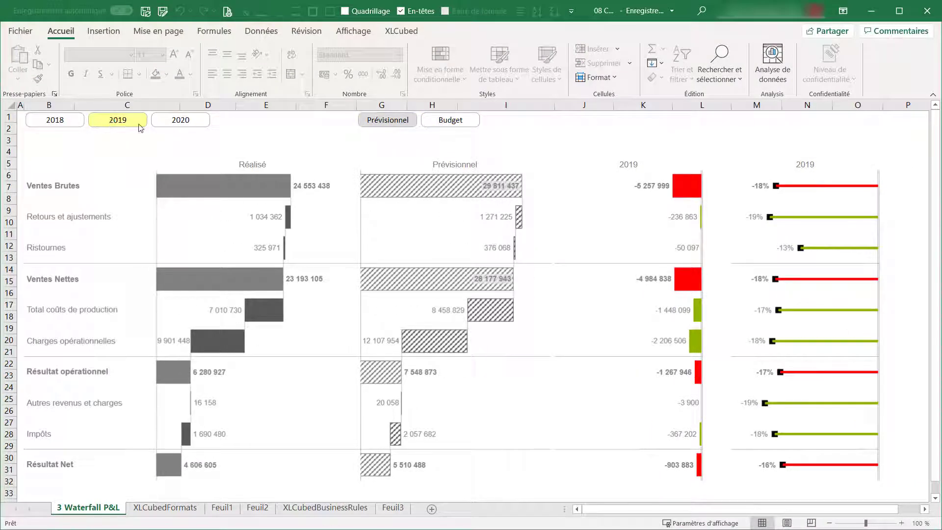
click(174, 121)
click(120, 122)
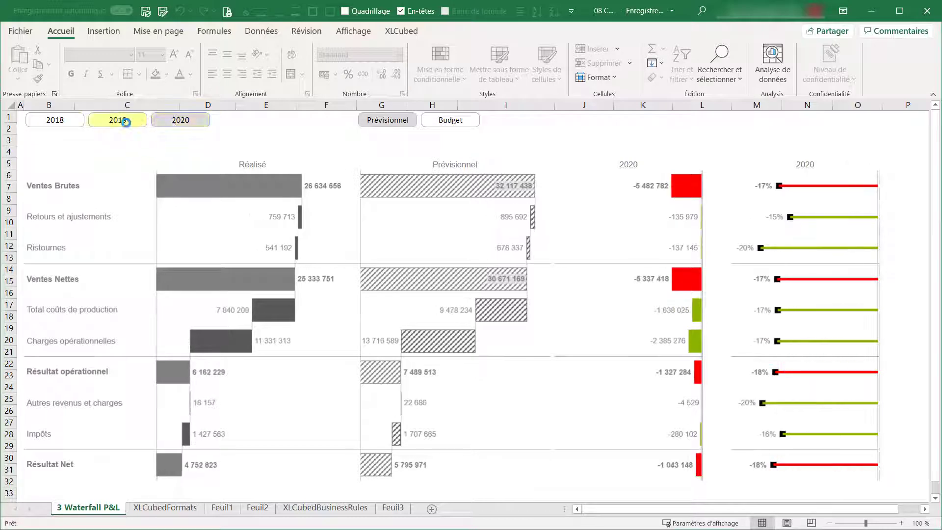
Step: Examine the account and amount details of the Réalisé and Prévisionnel waterfall bars, from Ventes Brutes to Charges opérationnelles
mouse_move(194, 198)
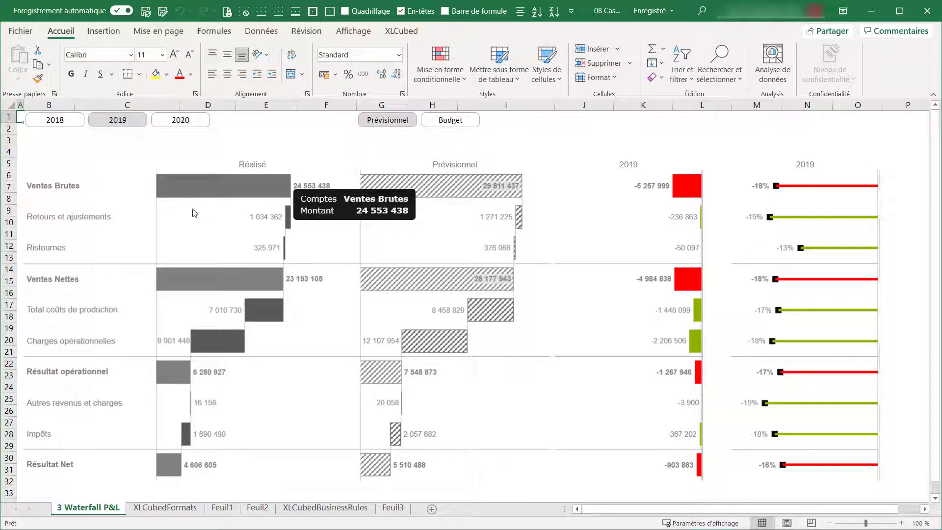
mouse_move(205, 291)
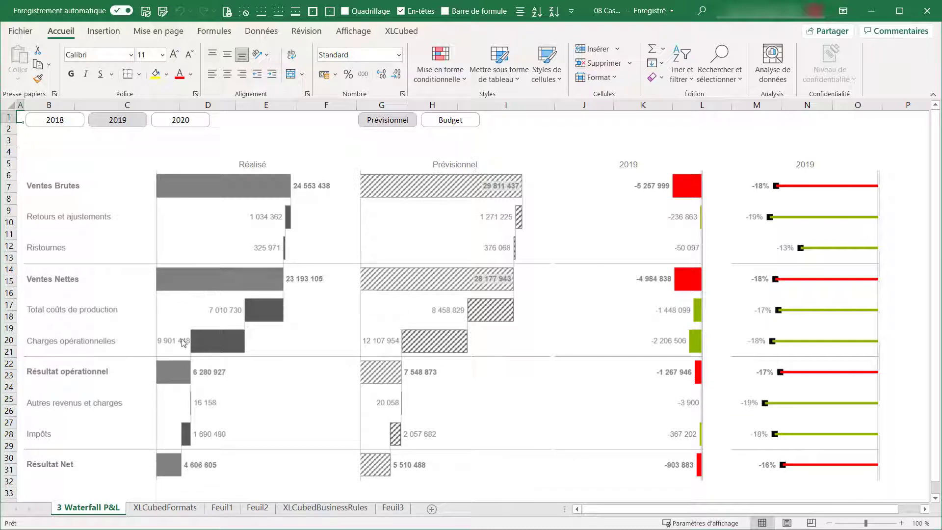
mouse_move(178, 378)
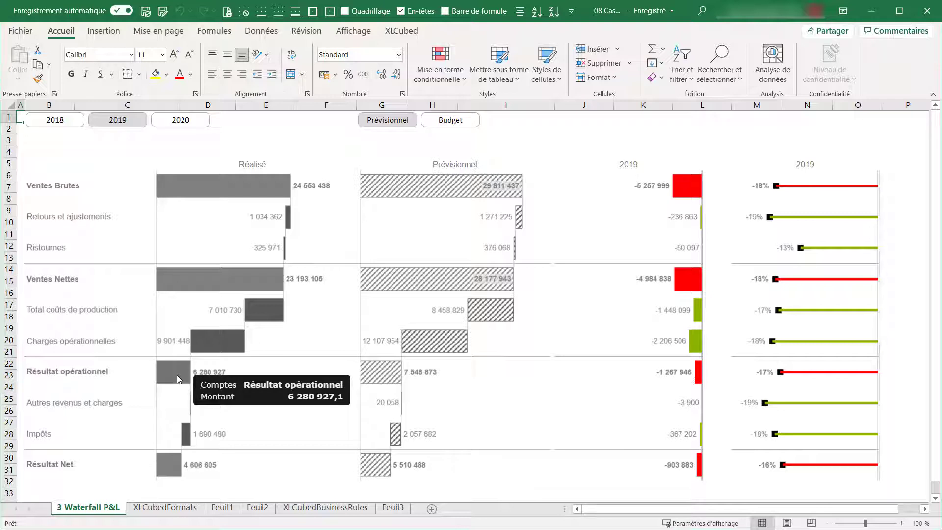
mouse_move(224, 340)
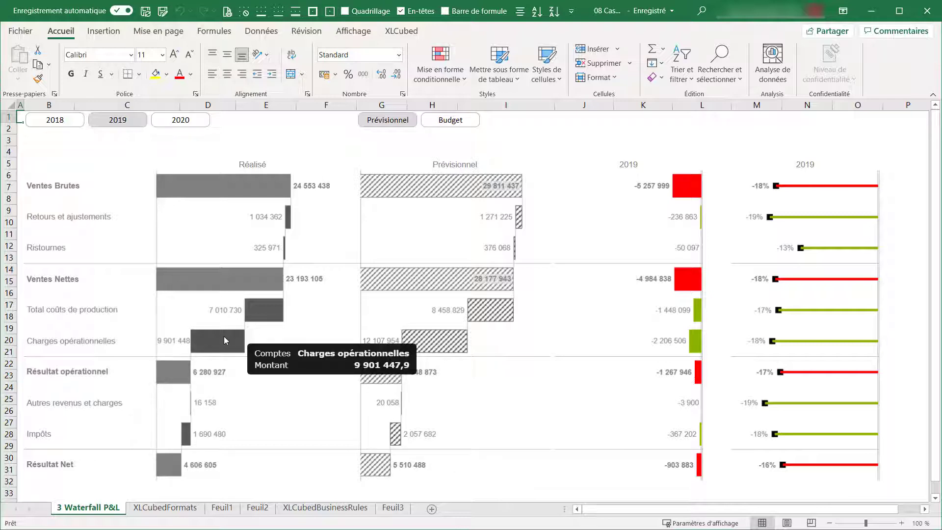
mouse_move(264, 306)
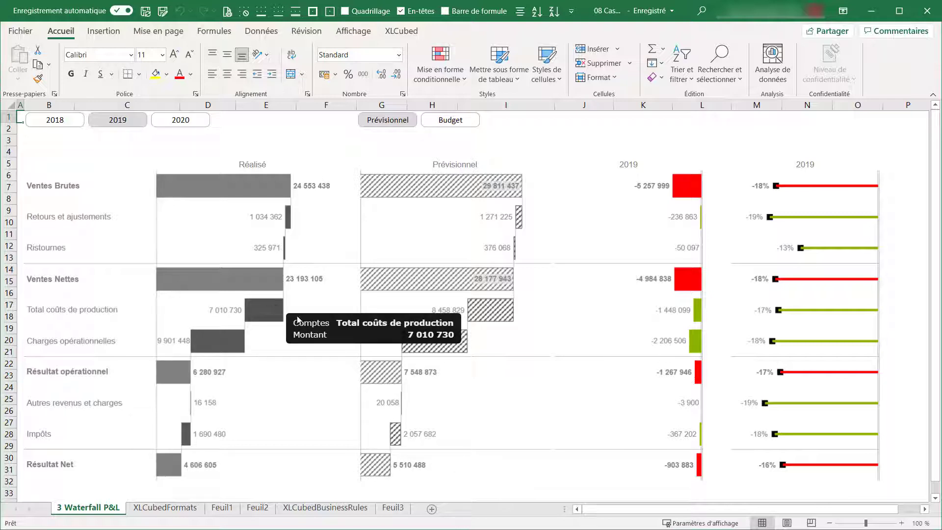
mouse_move(498, 310)
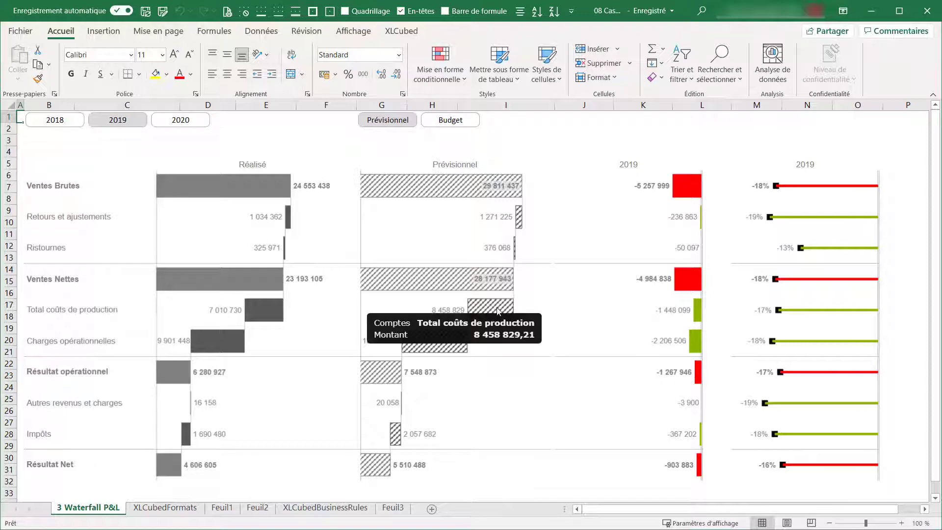
mouse_move(431, 348)
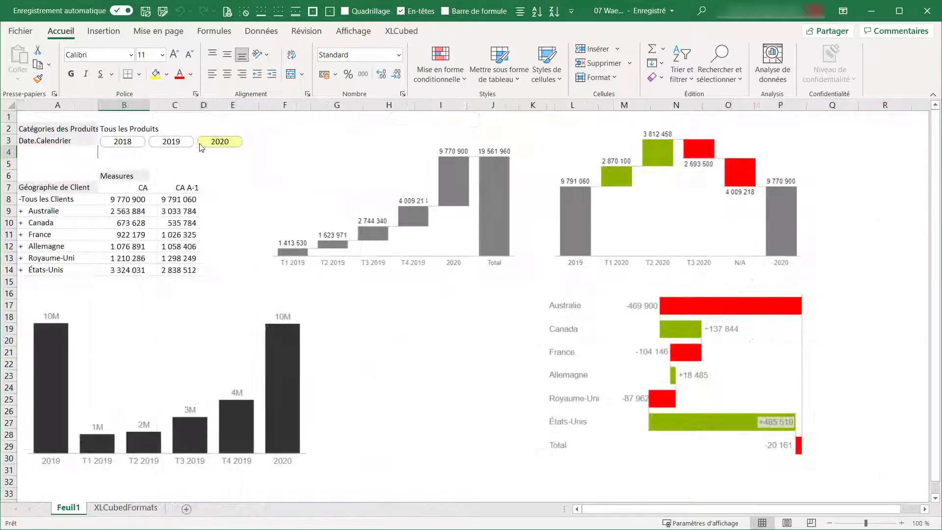
Step: View the customer revenue table and its charts for 2019, 2020, and 2019 again in the second example workbook
click(173, 142)
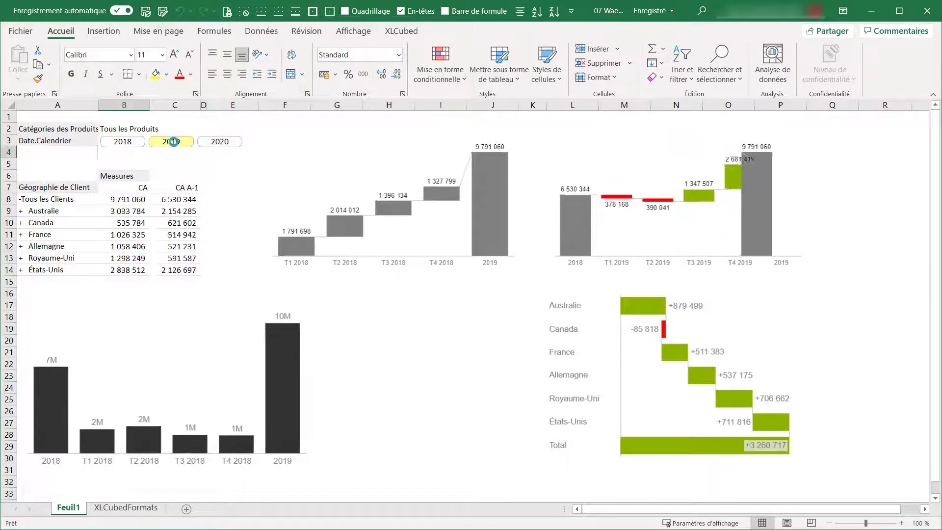
click(218, 143)
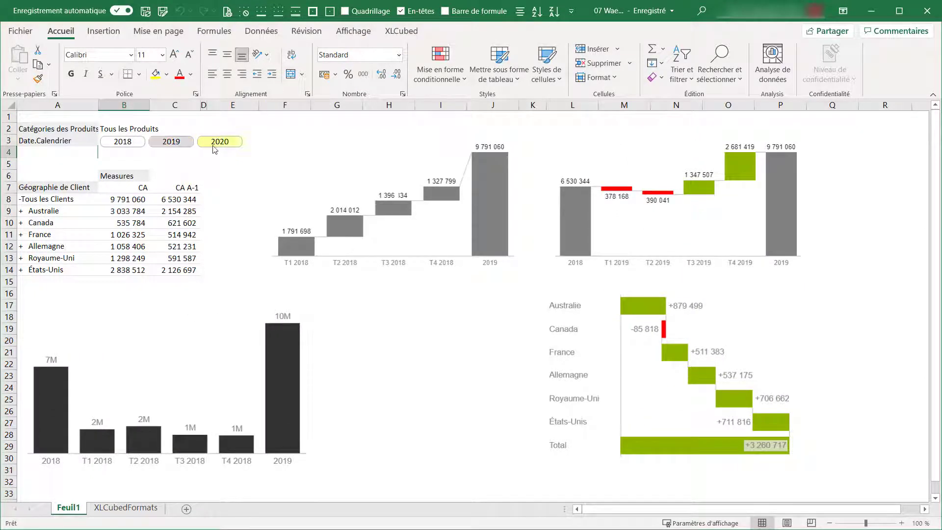
click(175, 143)
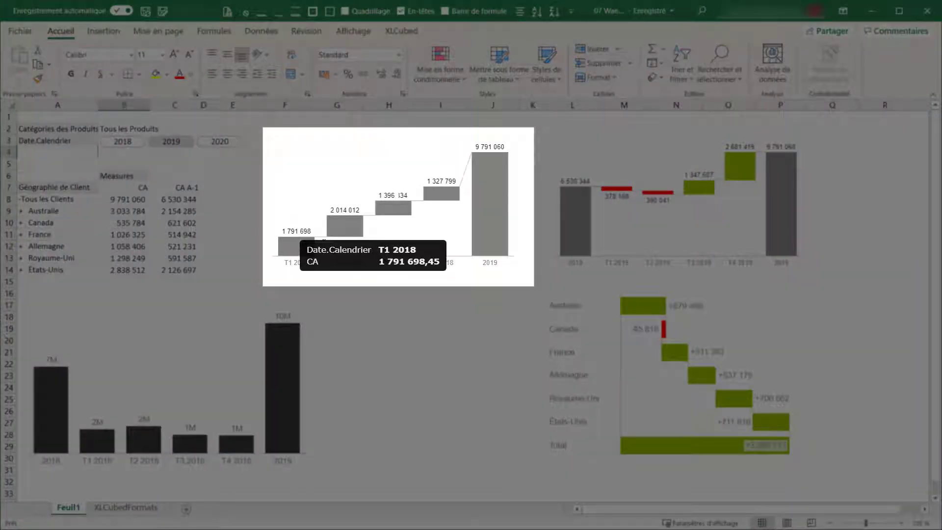
Step: Examine the bar details in the quarterly revenue waterfall, the year-over-year variance waterfall, and the variance waterfall by country
mouse_move(343, 237)
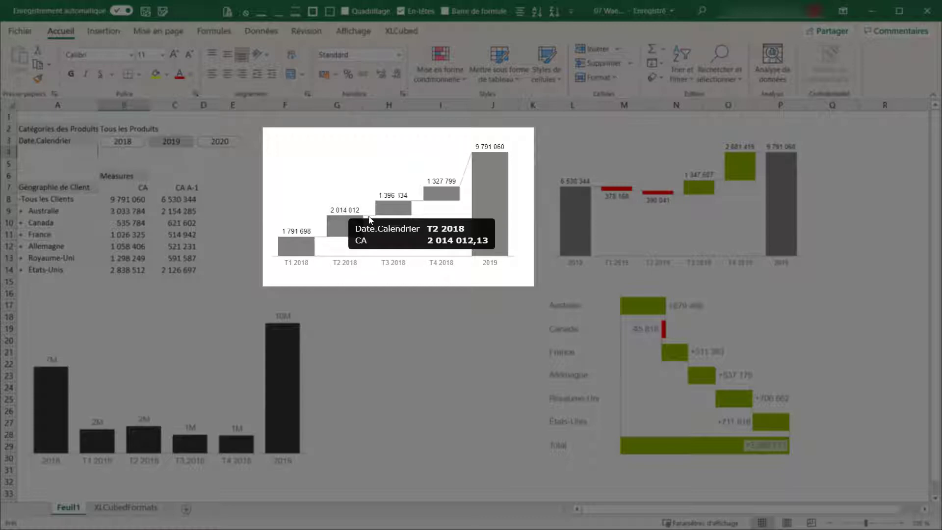
mouse_move(385, 215)
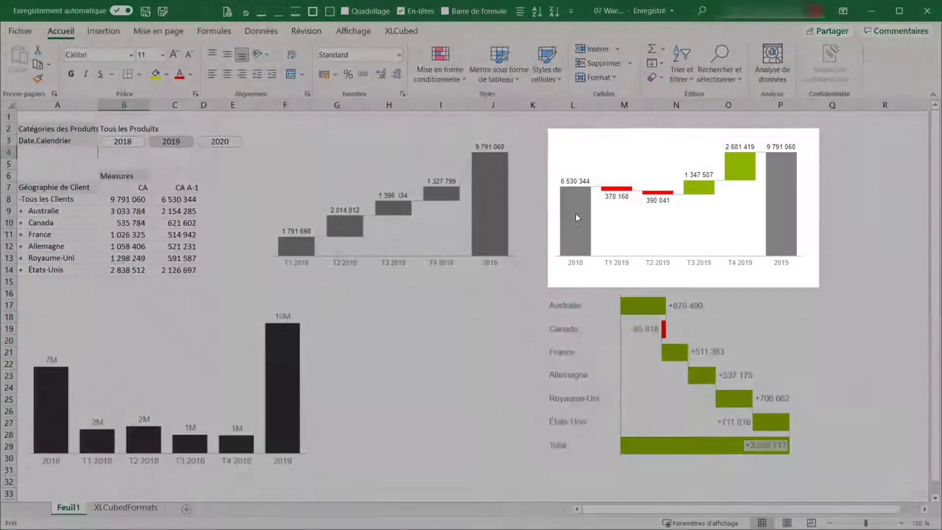
mouse_move(576, 214)
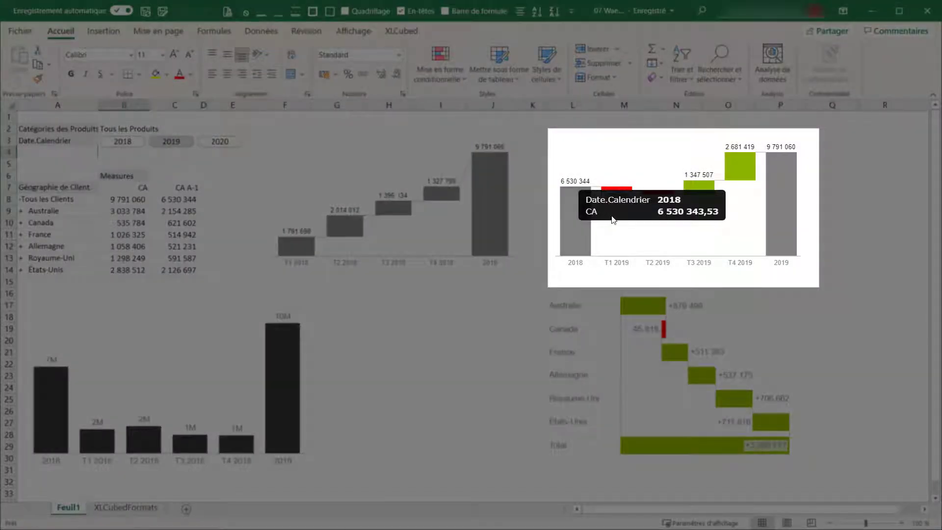
mouse_move(793, 208)
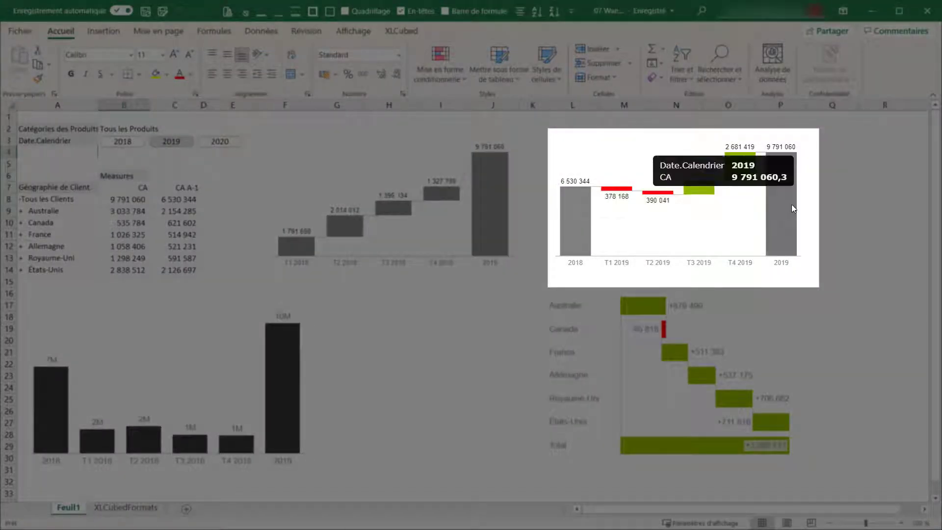
mouse_move(619, 193)
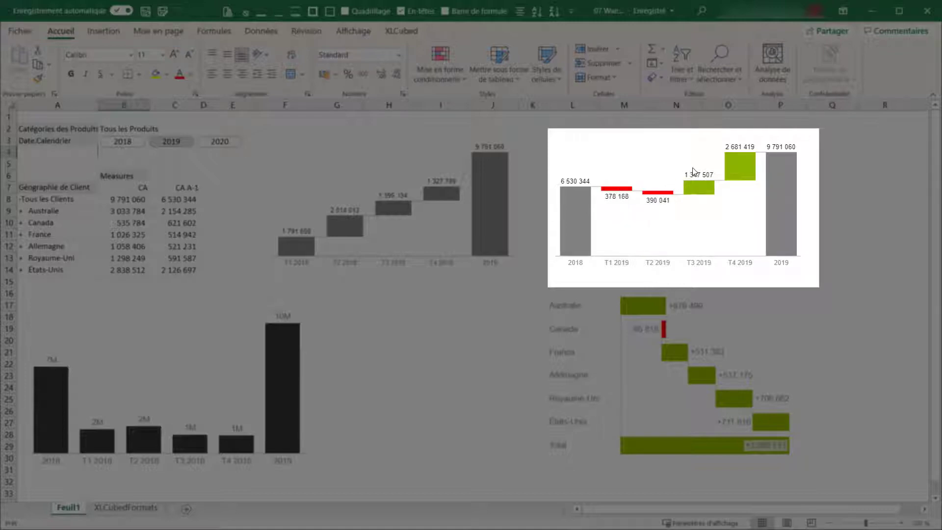
mouse_move(694, 184)
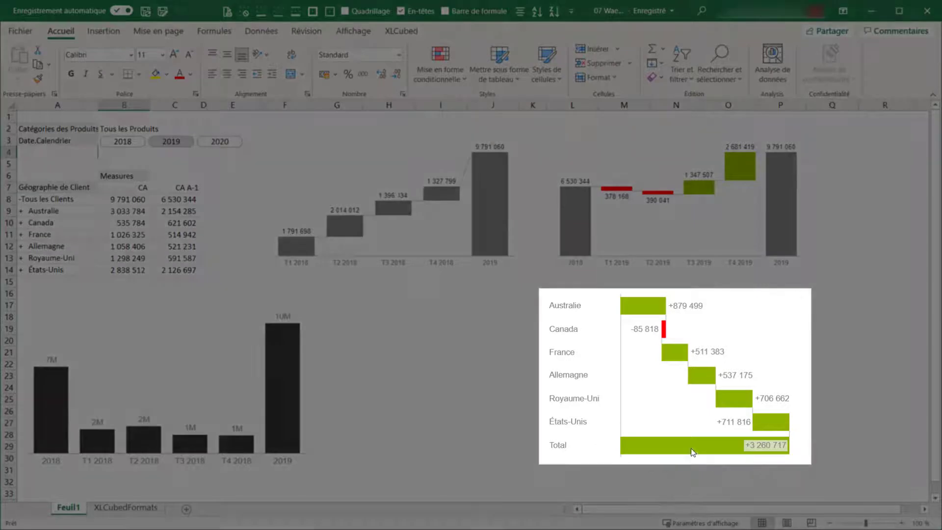
mouse_move(692, 449)
mouse_move(646, 306)
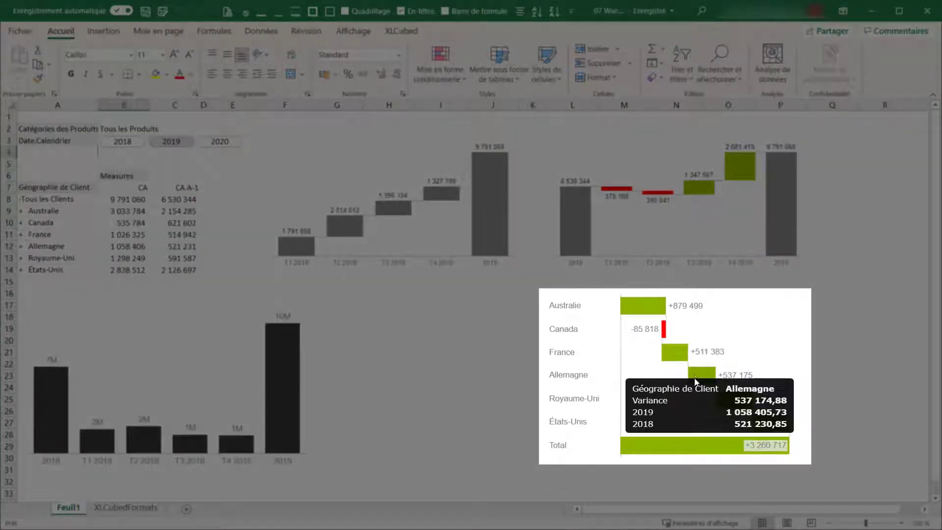
mouse_move(665, 337)
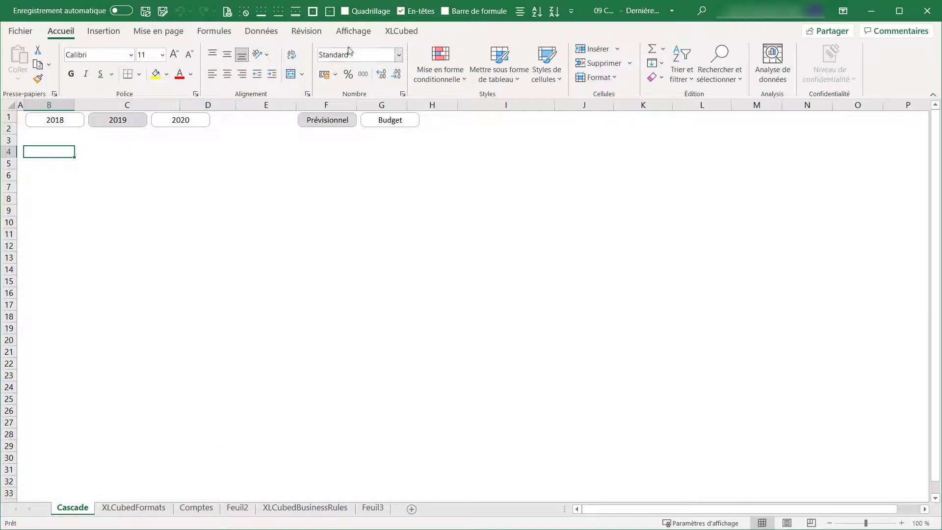
Step: Insert an XLCubed En cascade message chart at B4 of the Cascade sheet and change it to the bar-type Graphique en cascade
click(397, 33)
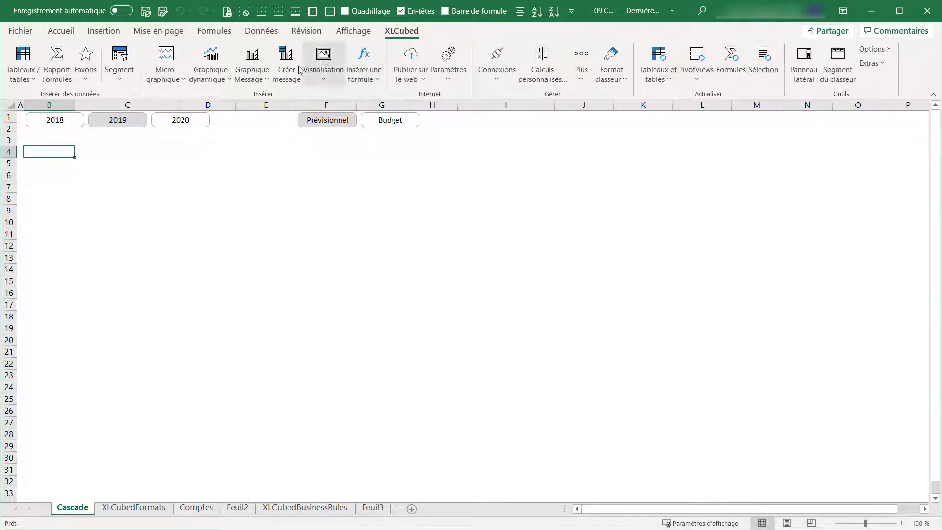
click(267, 82)
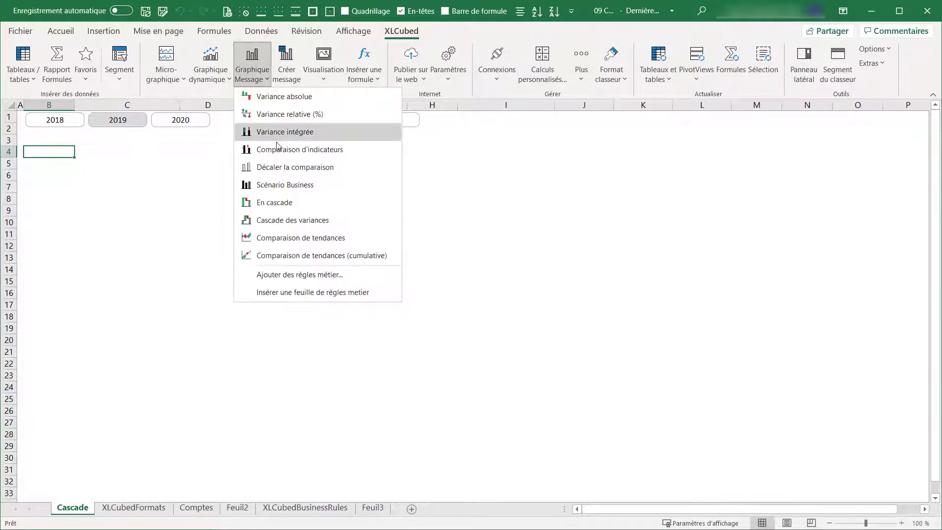
click(291, 201)
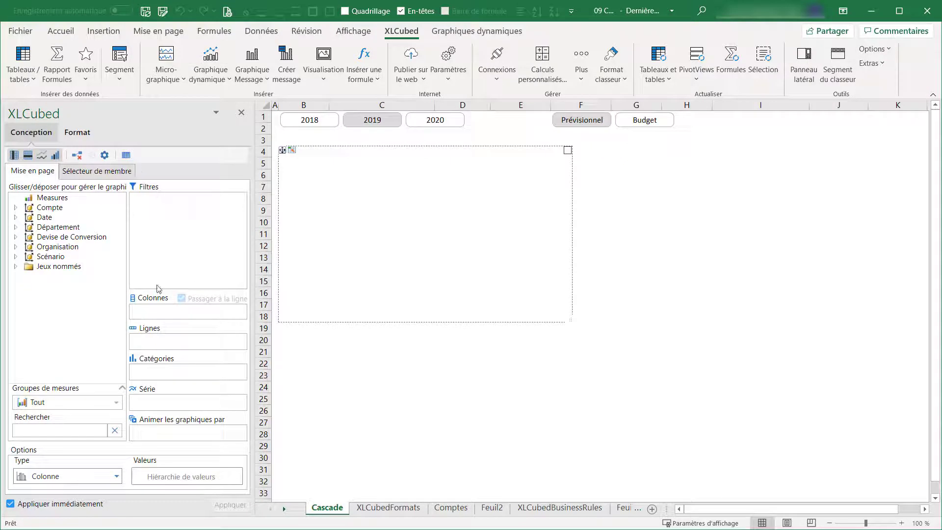
click(95, 476)
mouse_move(98, 456)
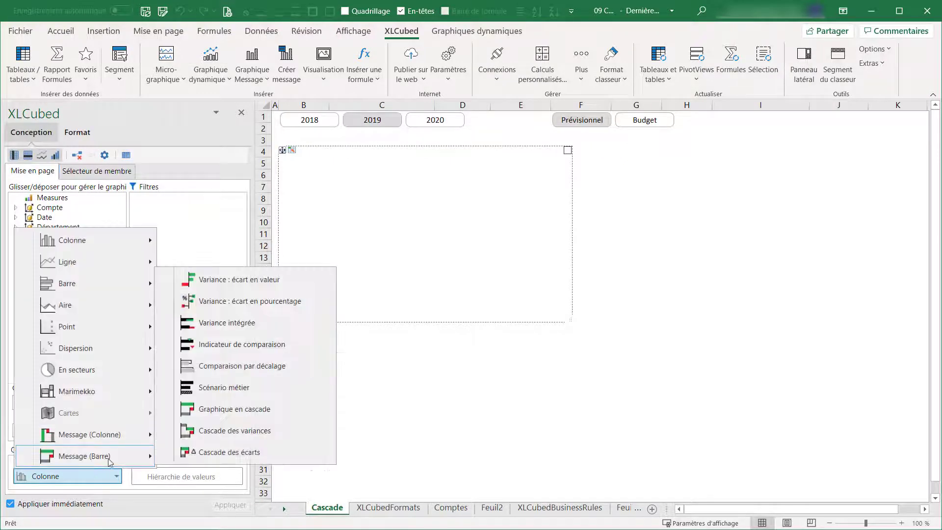
click(283, 407)
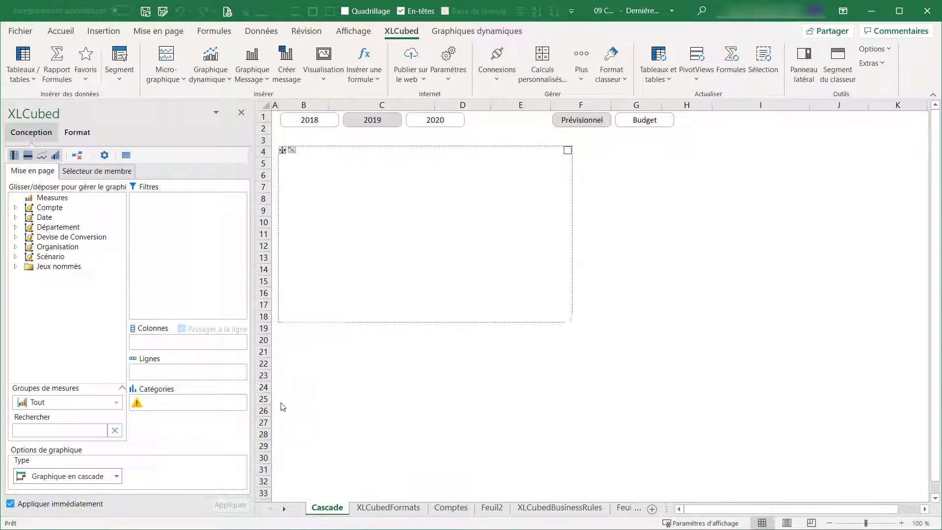
Step: Assign the Compte hierarchy to the chart's categories and take its members from column A of the Comptes sheet
click(45, 208)
mouse_move(45, 208)
mouse_down()
mouse_move(81, 245)
mouse_move(182, 407)
mouse_up()
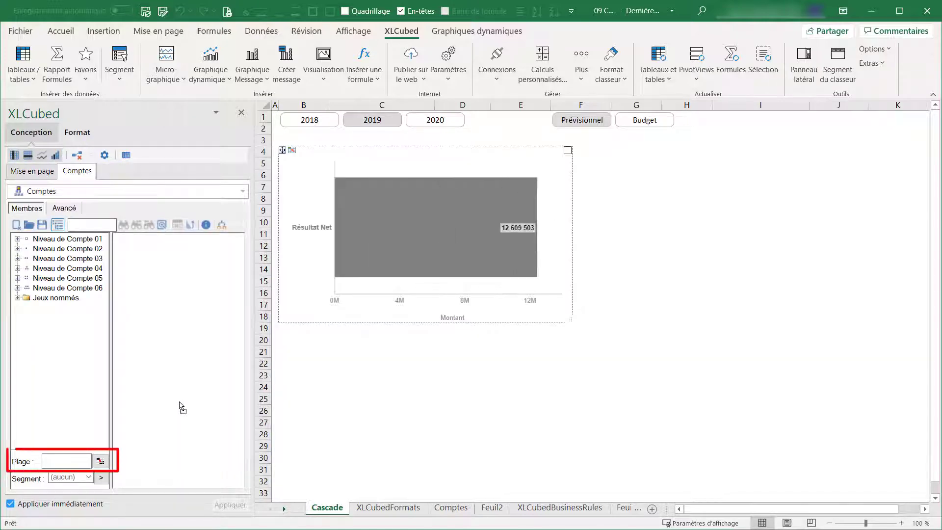
click(100, 461)
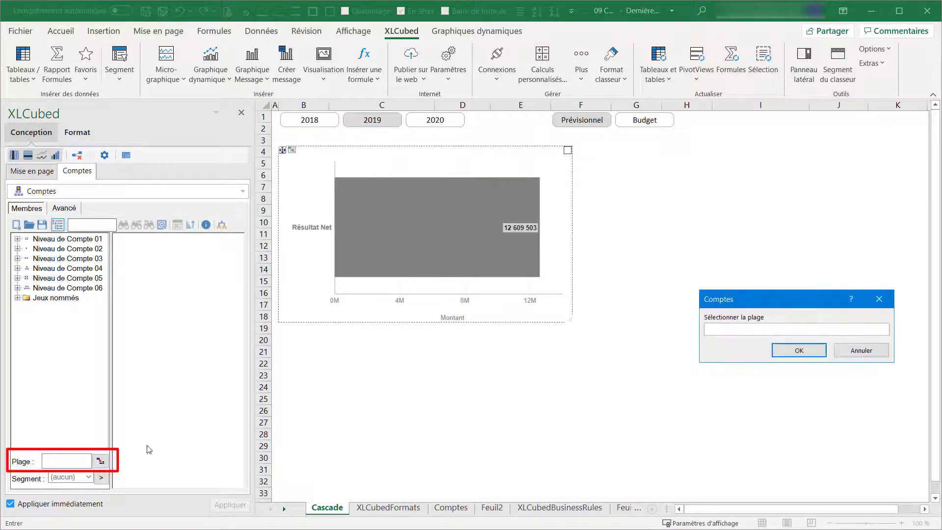
click(451, 507)
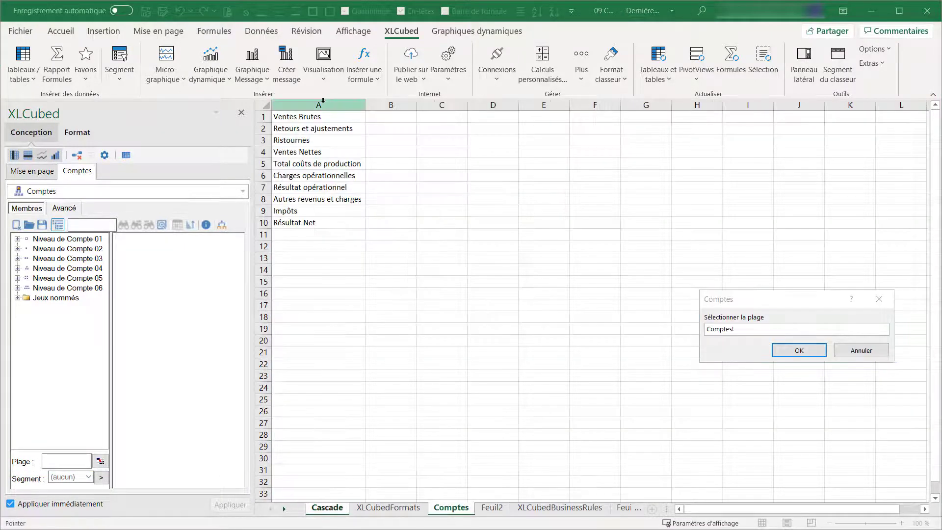
click(323, 105)
click(817, 351)
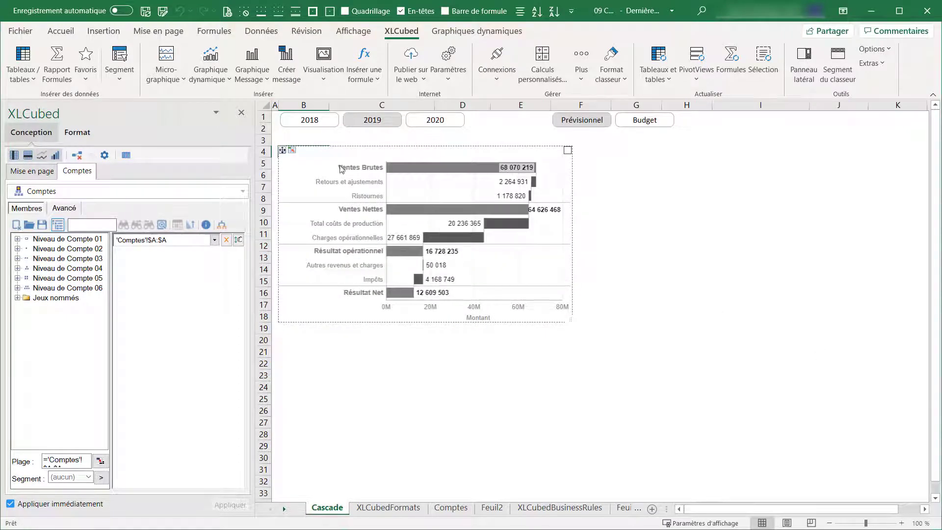
Step: Fit the cascade chart to the range $B$4:$I$32 and return to its layout settings
click(292, 150)
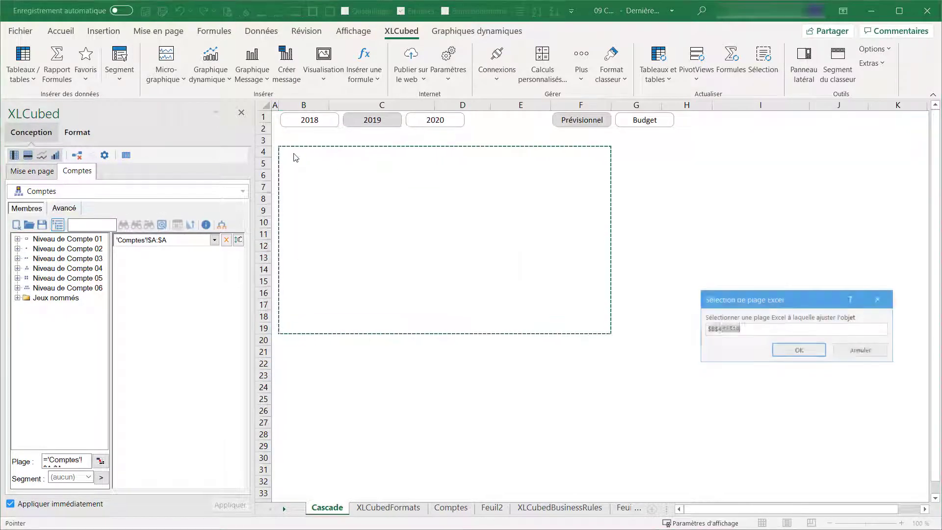
drag(299, 151, 746, 468)
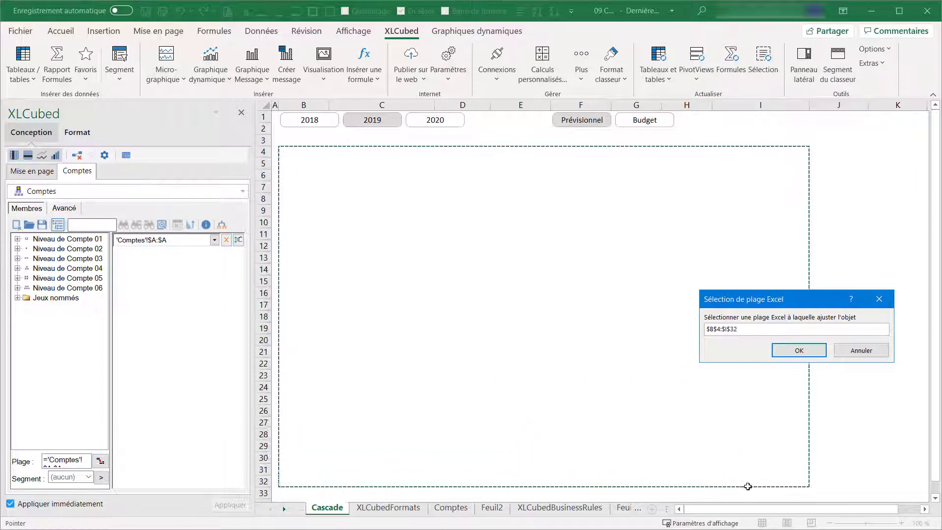
click(802, 355)
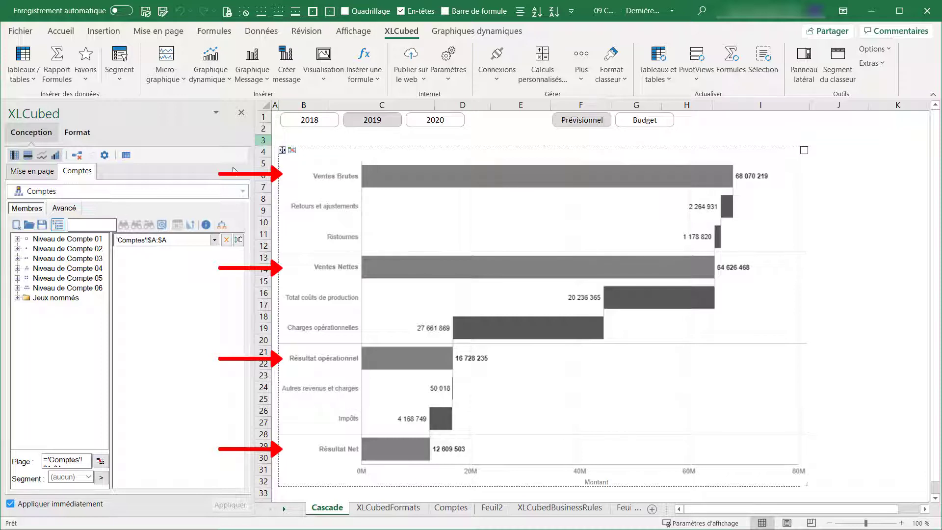
click(44, 172)
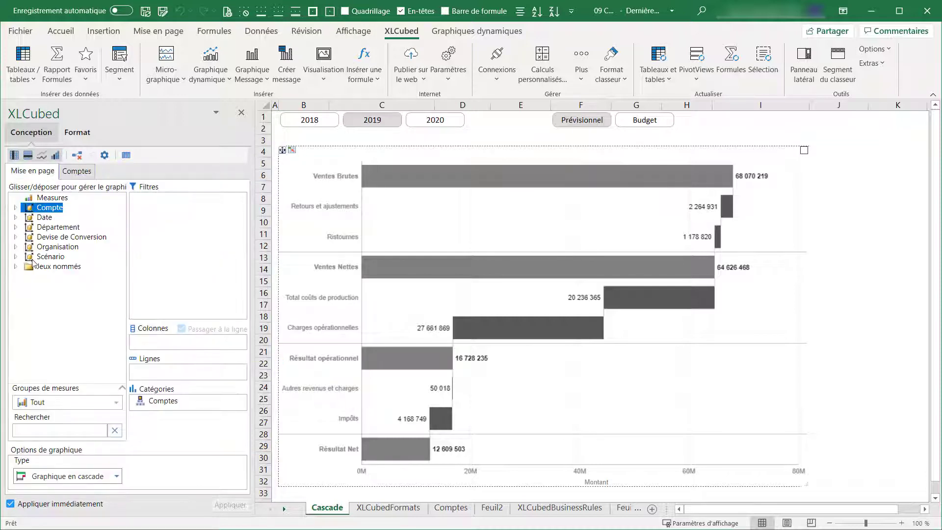
Step: Split the cascade chart into columns by Scénario, using the Réalisé member and the scenario slicer at Cascade!$F$1
drag(35, 259, 148, 341)
click(18, 239)
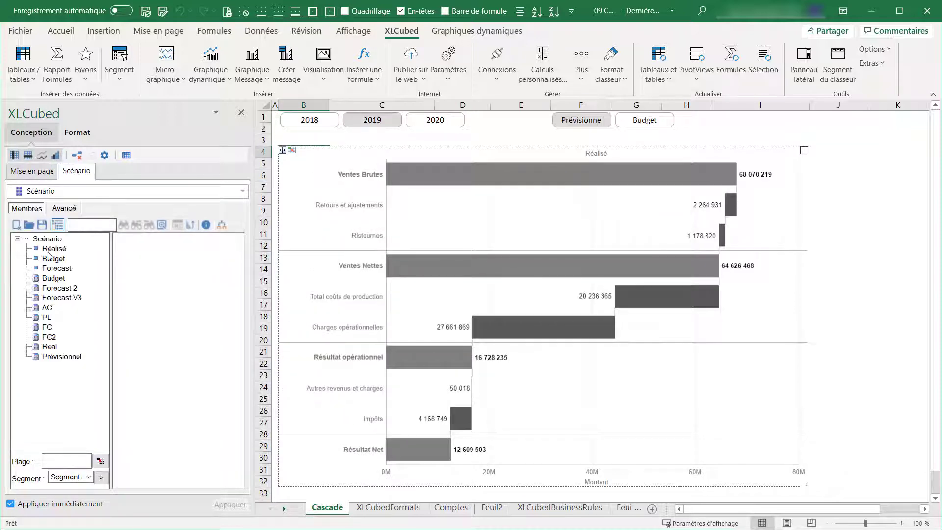
click(52, 249)
click(101, 478)
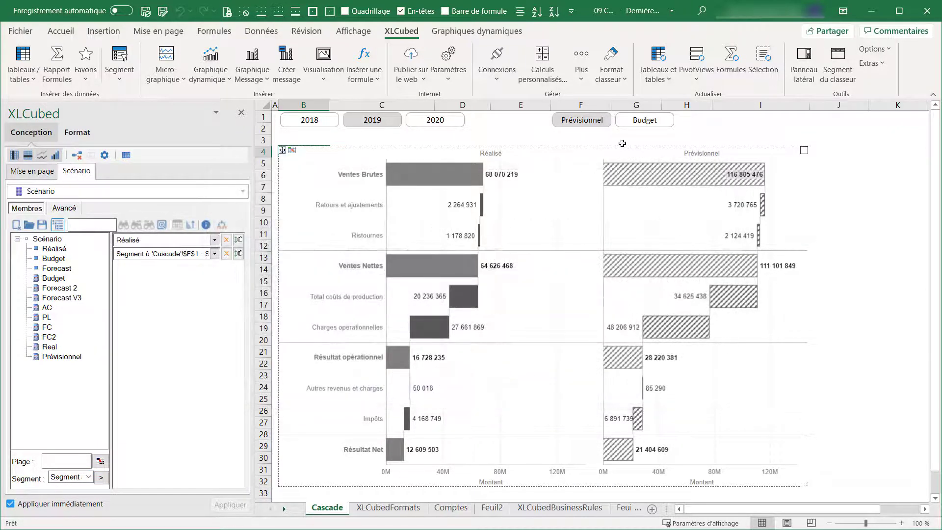
Step: Check the comparison column by switching the scenario slicer to Budget and back to Prévisionnel
click(647, 126)
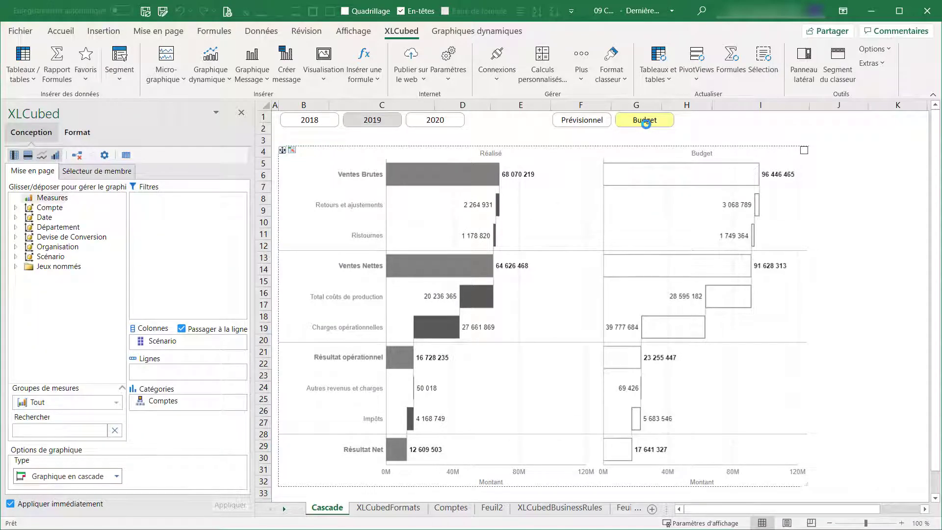
click(606, 123)
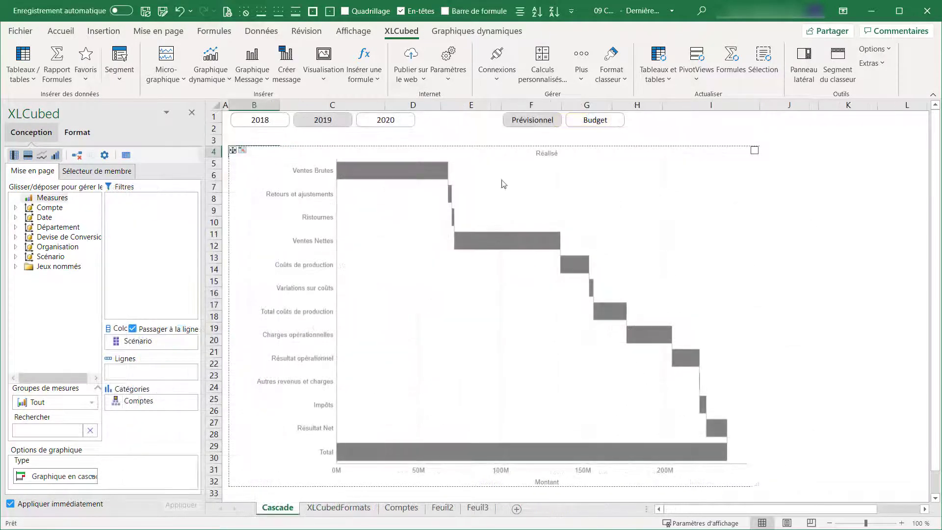
mouse_move(363, 166)
Step: Apply the Message chart style to the Réalisé cascade chart
mouse_move(515, 447)
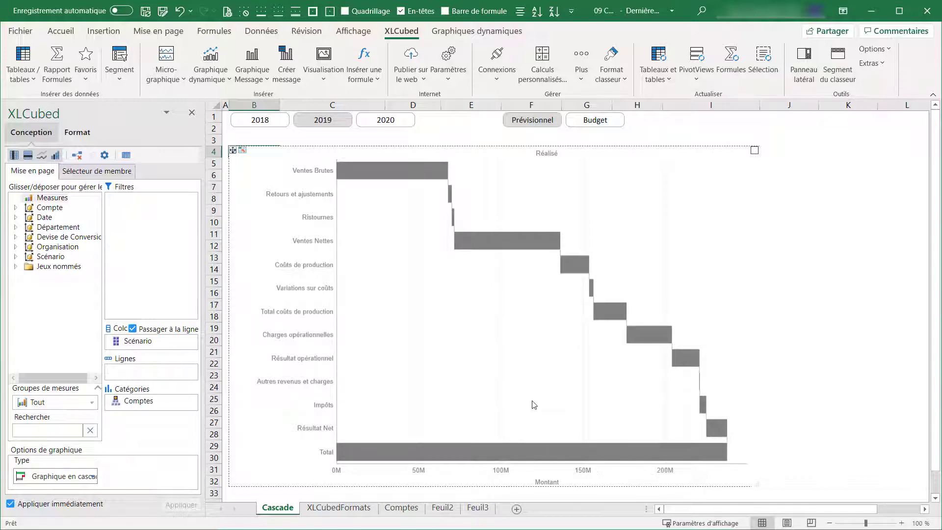
click(471, 31)
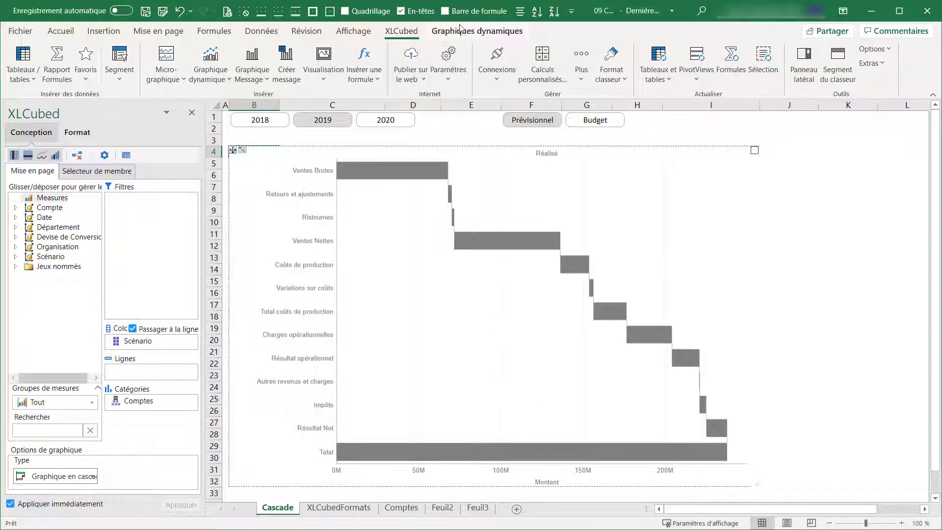
click(479, 68)
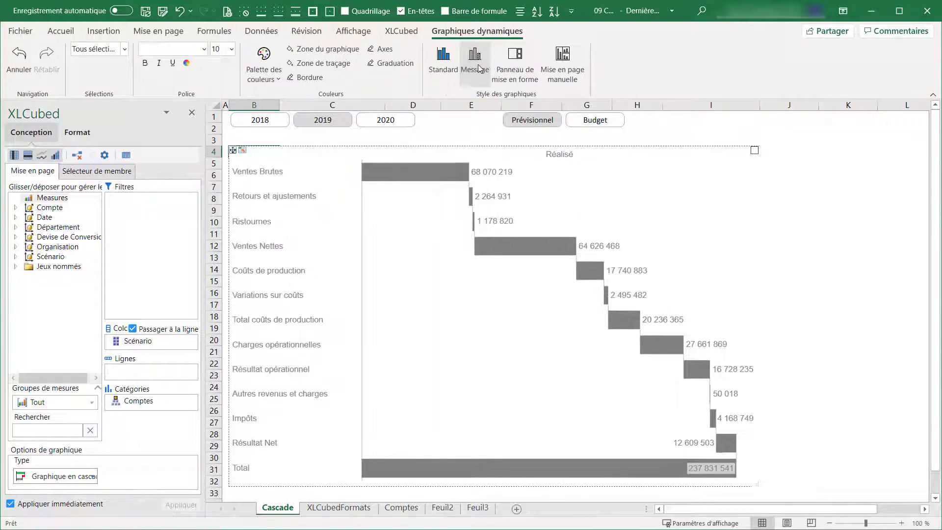
Step: Mark the Ventes Nettes and Résultat opérationnel bars as waterfall totals
right_click(513, 247)
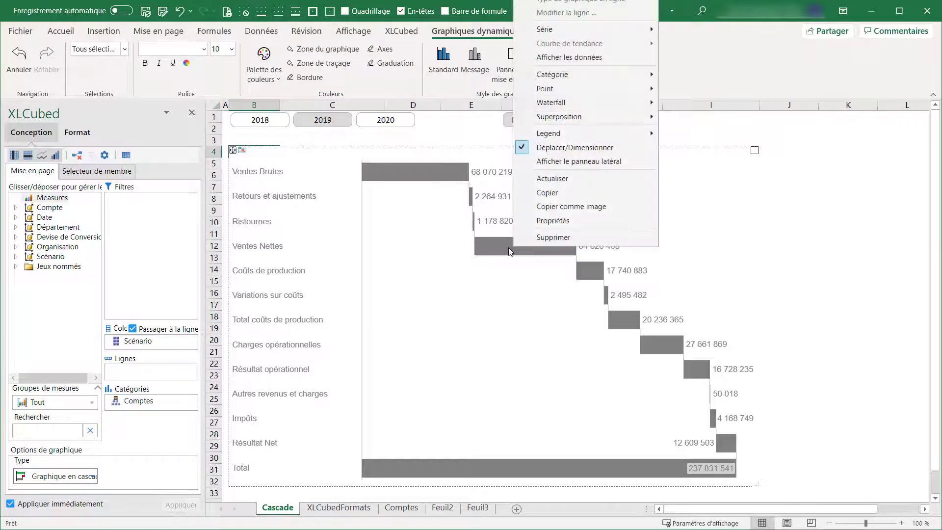
mouse_move(608, 102)
click(683, 104)
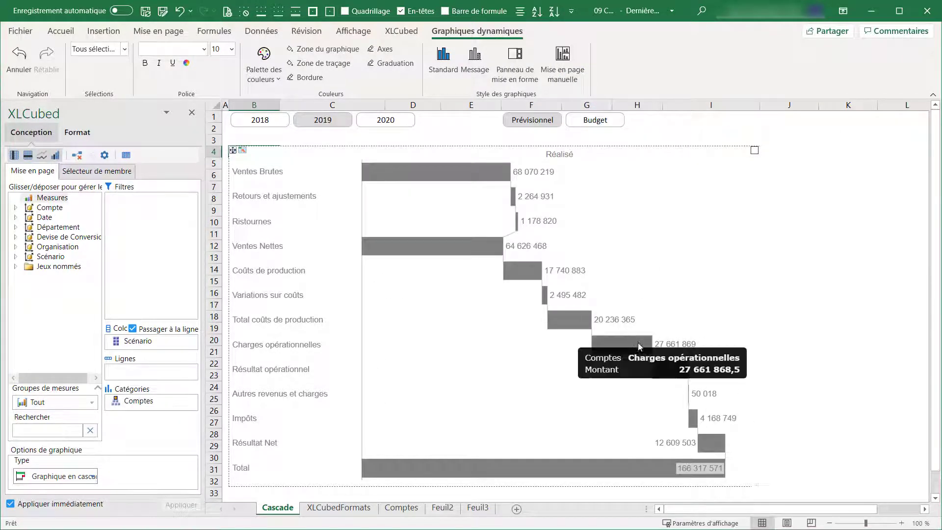
right_click(681, 373)
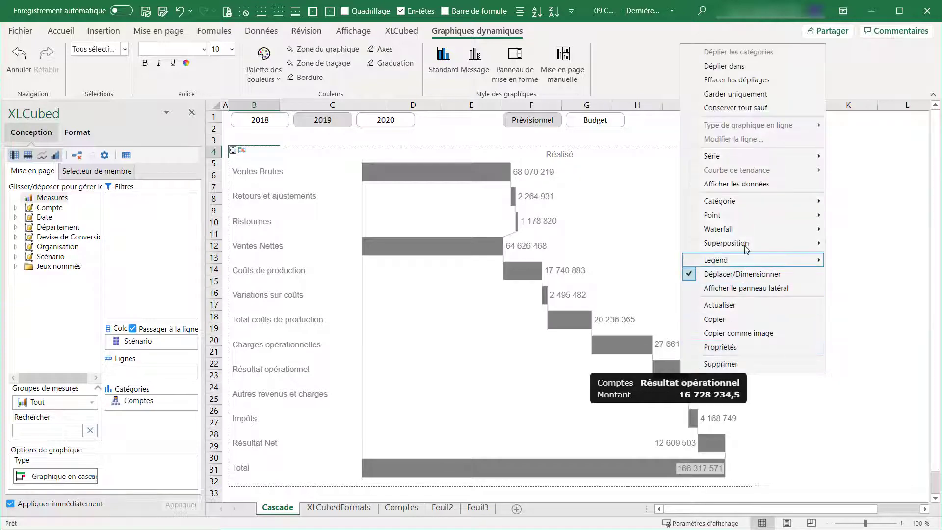
mouse_move(744, 231)
click(841, 233)
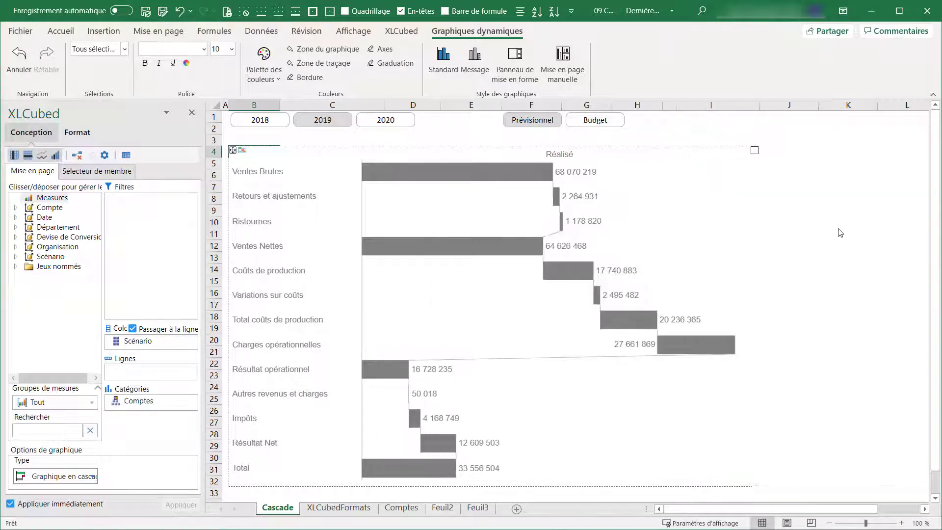
Step: Invert the sign of the Retours et ajustements, Ristournes, Coûts de production and Variations sur coûts bars in the waterfall
right_click(557, 202)
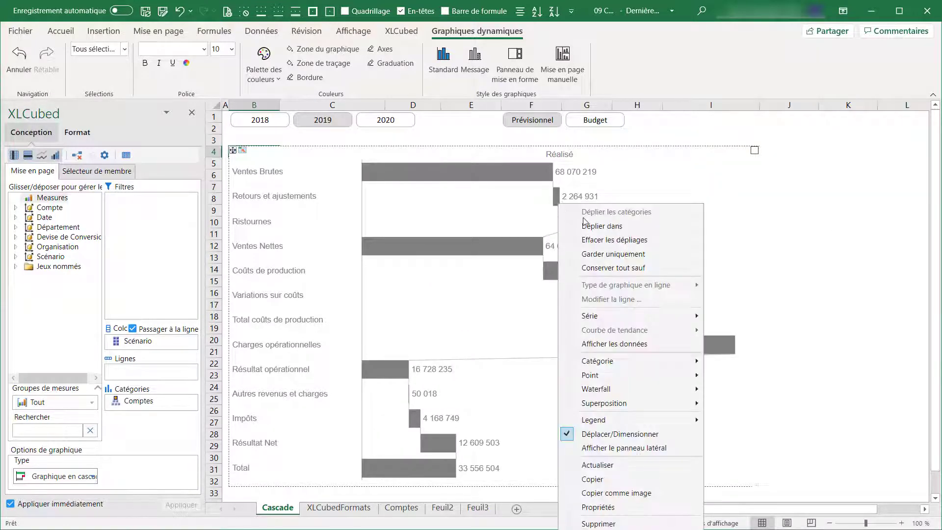
mouse_move(674, 394)
click(721, 431)
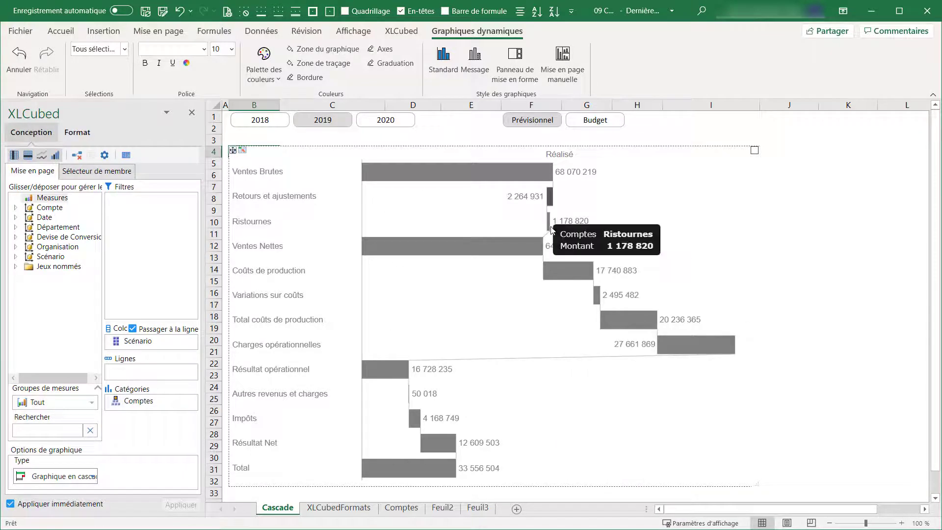
right_click(549, 227)
mouse_move(625, 83)
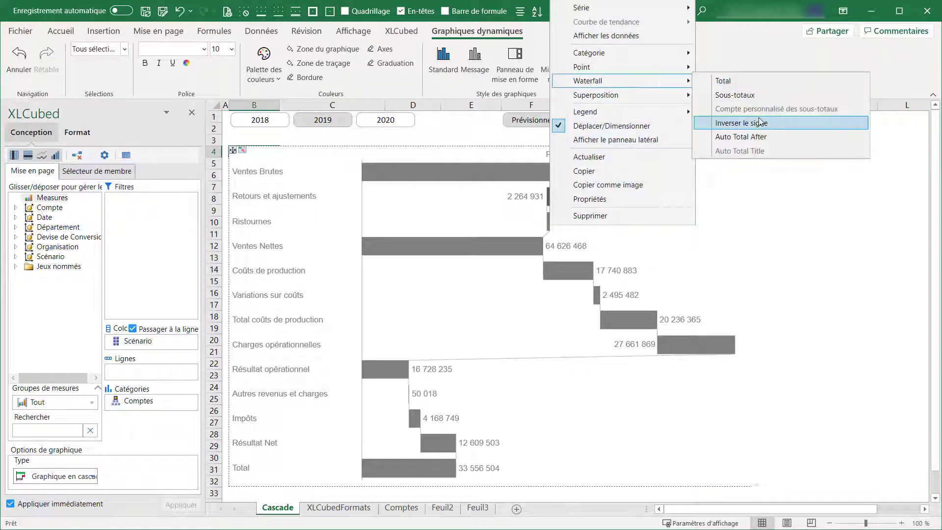
click(736, 122)
right_click(581, 267)
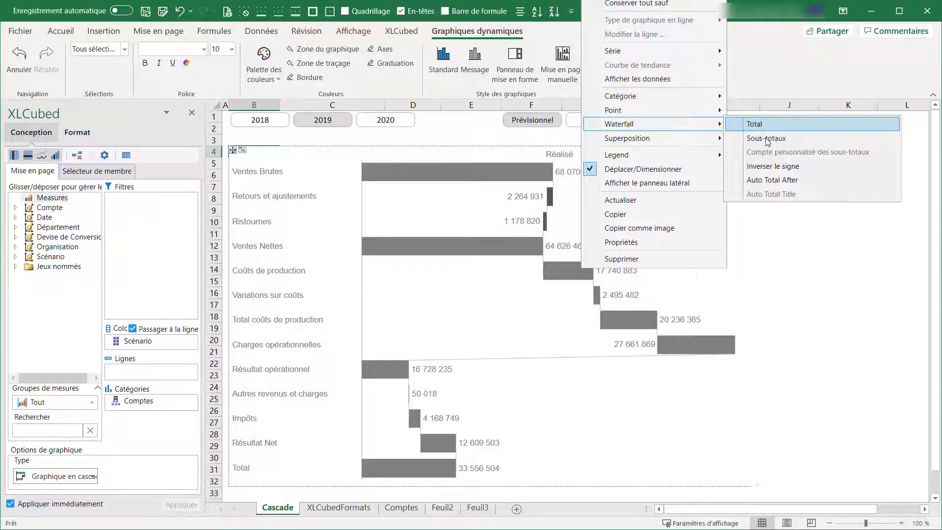
click(771, 167)
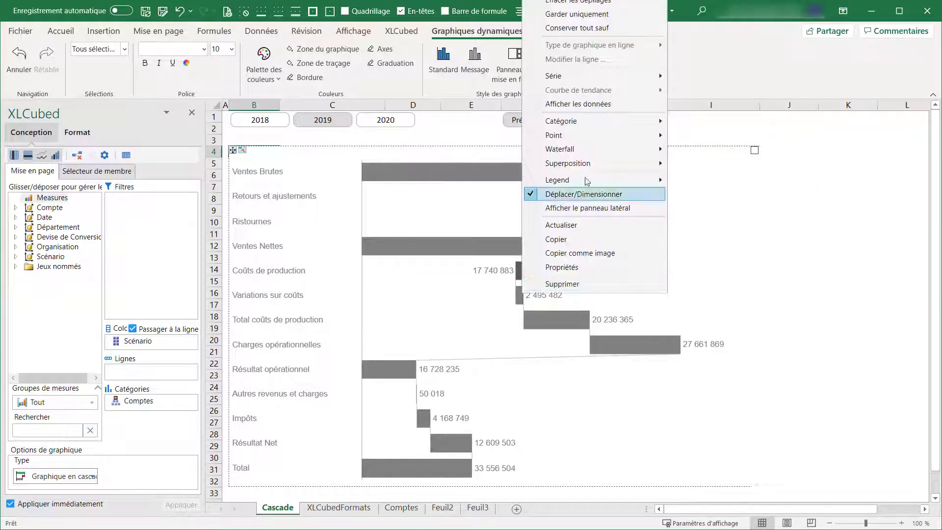
right_click(523, 293)
click(725, 194)
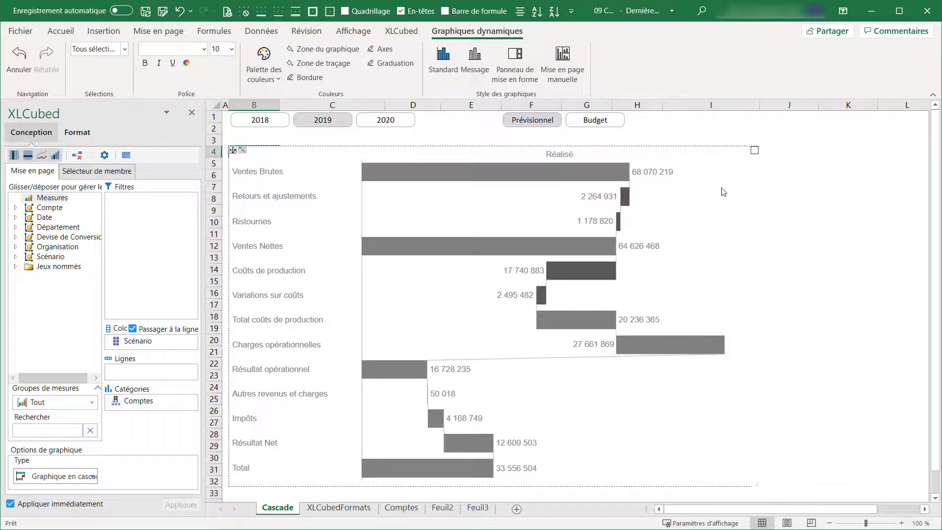
Step: Invert the sign of the Total coûts de production bar and set it as a waterfall subtotal (Sous-totaux)
right_click(568, 328)
mouse_move(603, 191)
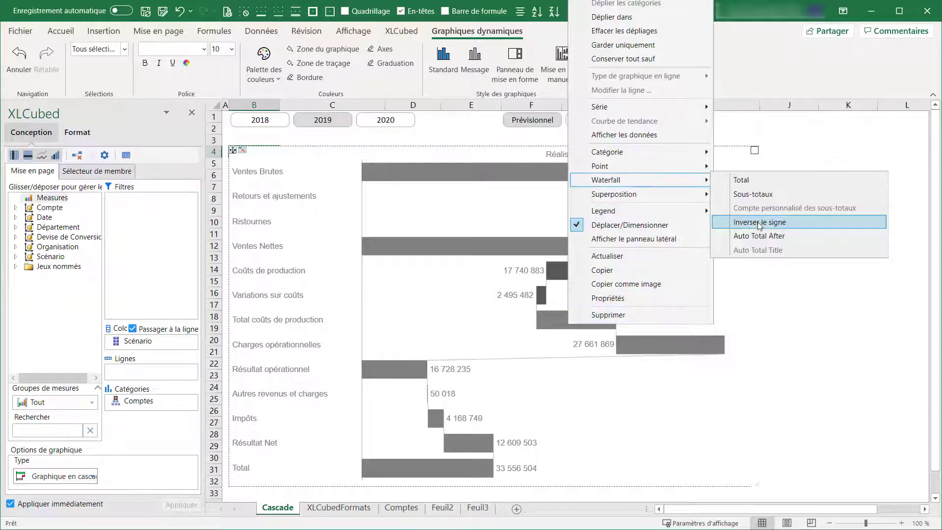
click(736, 224)
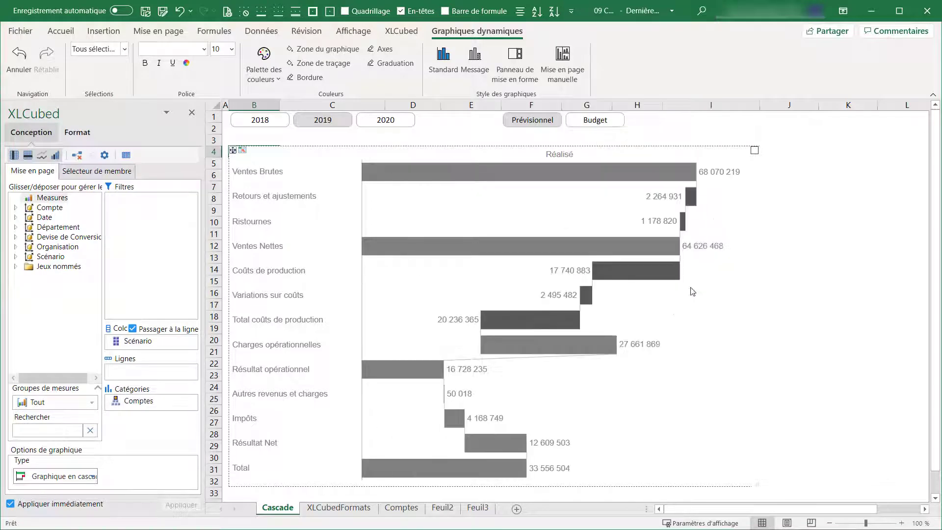
right_click(562, 320)
mouse_move(632, 173)
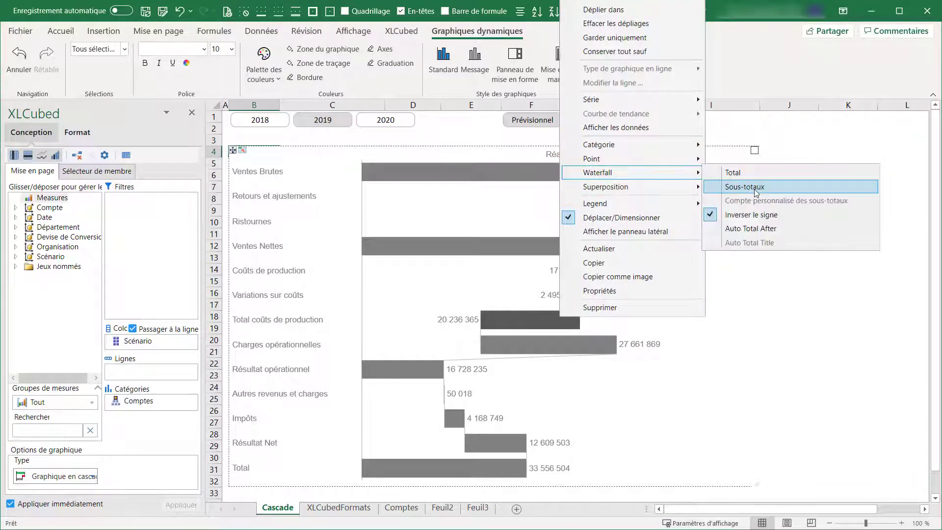
click(755, 188)
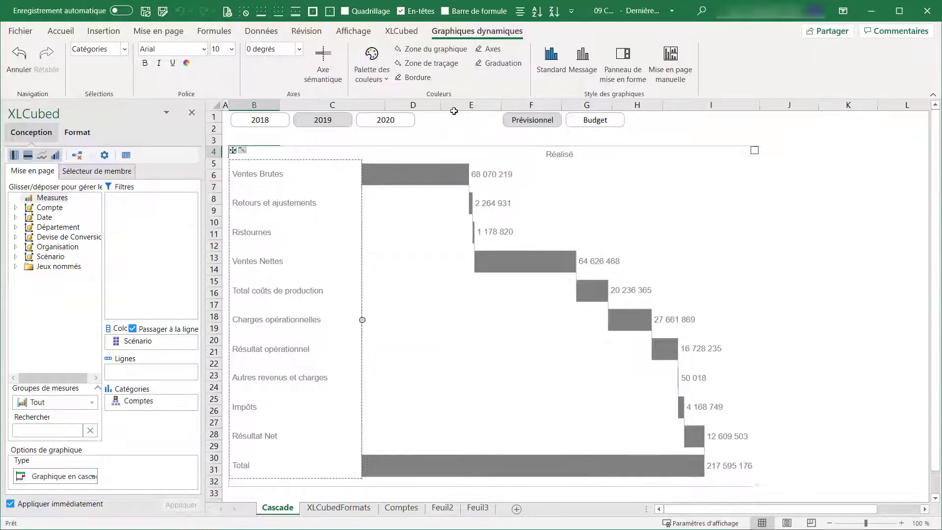
Step: Start adding a Dépenses business rule on the Comptes hierarchy of the Finance connection
click(401, 31)
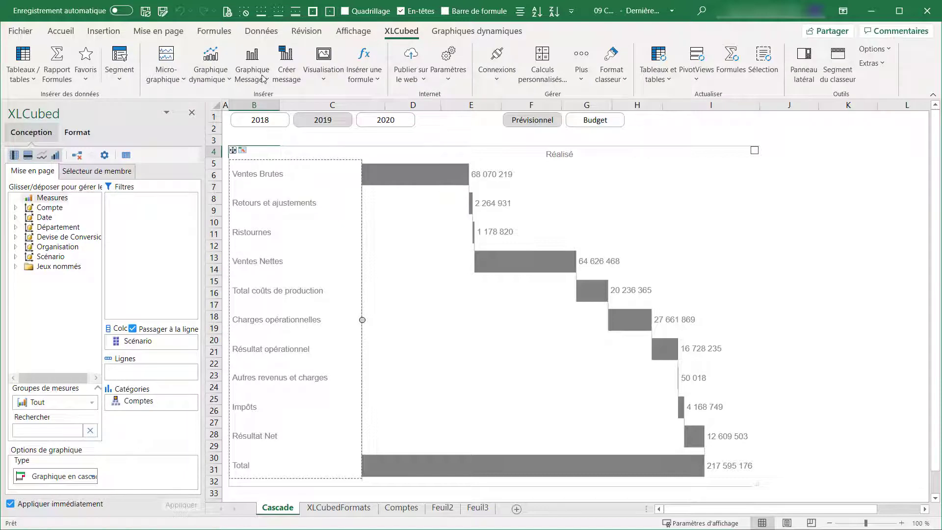
click(264, 78)
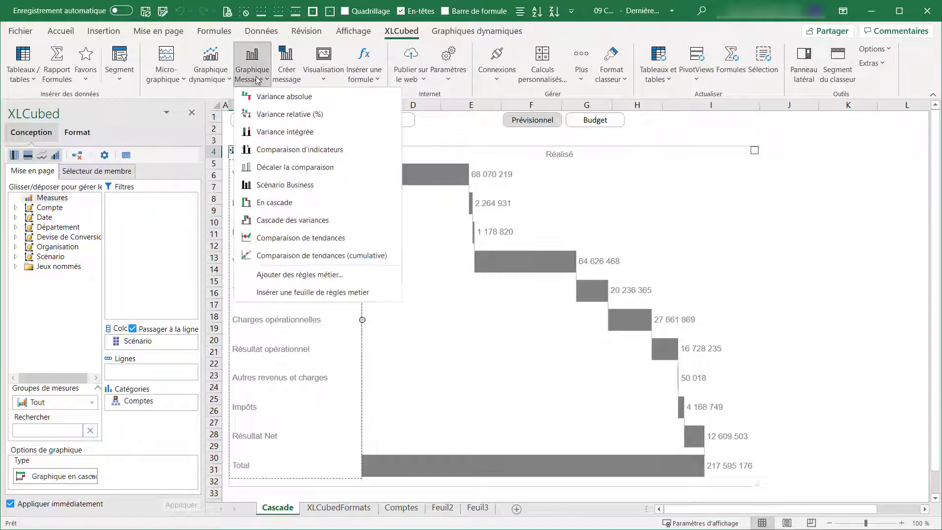
click(344, 276)
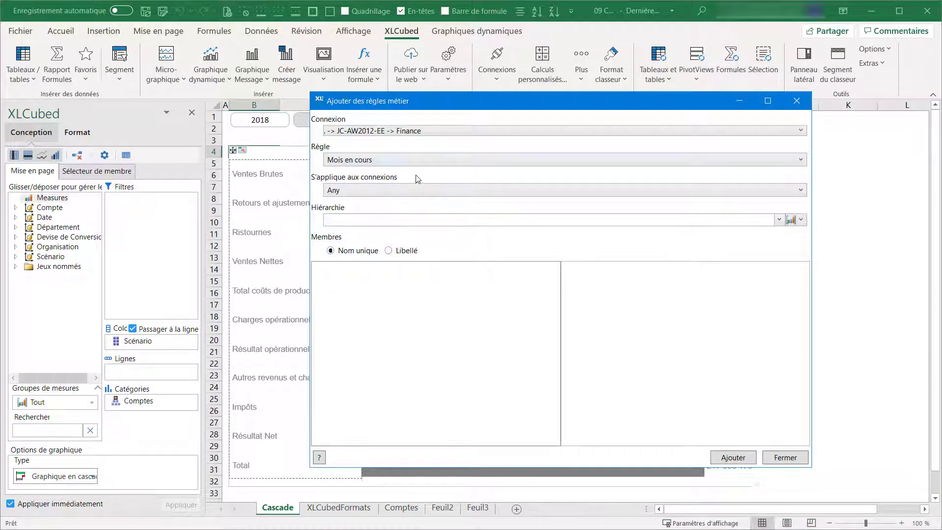
click(429, 162)
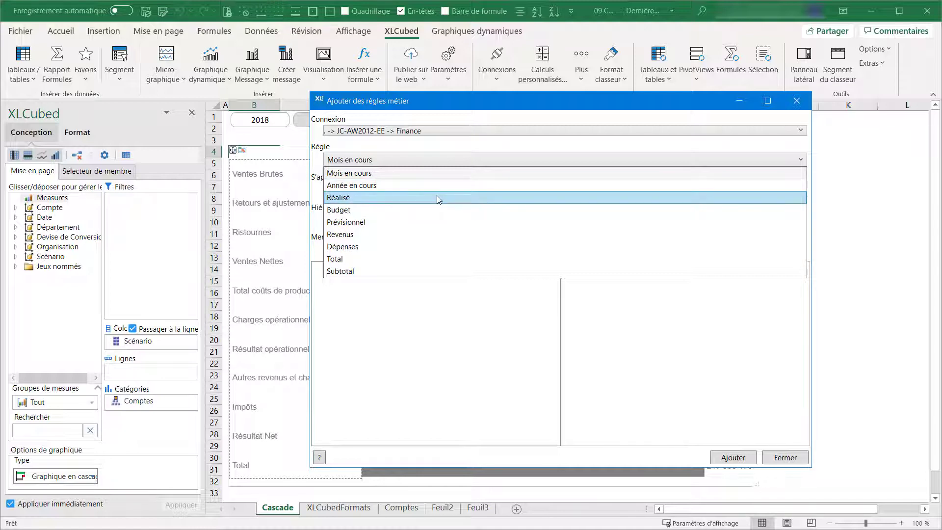
click(446, 245)
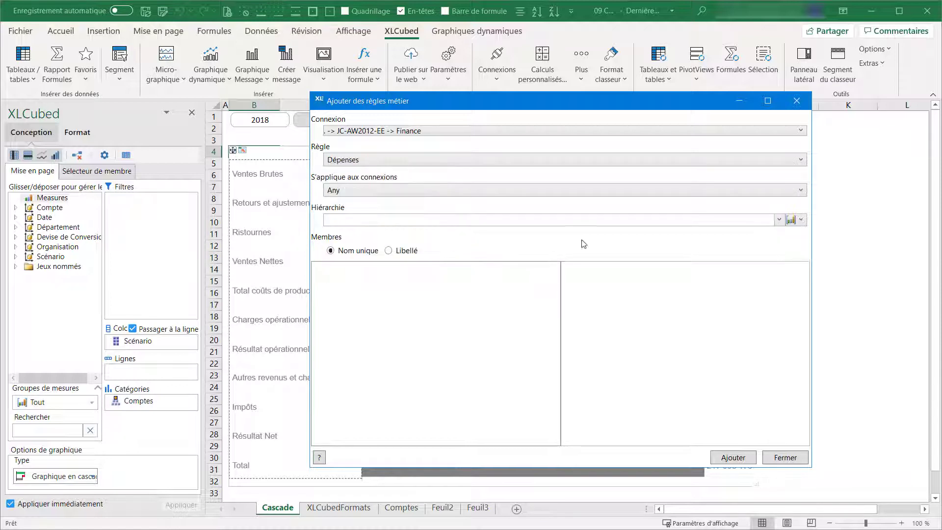
click(779, 220)
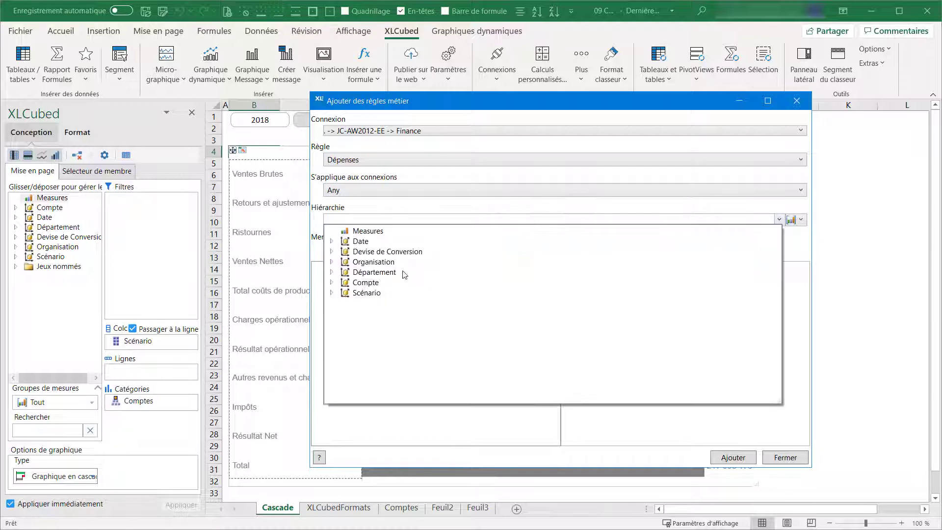
click(332, 283)
click(375, 293)
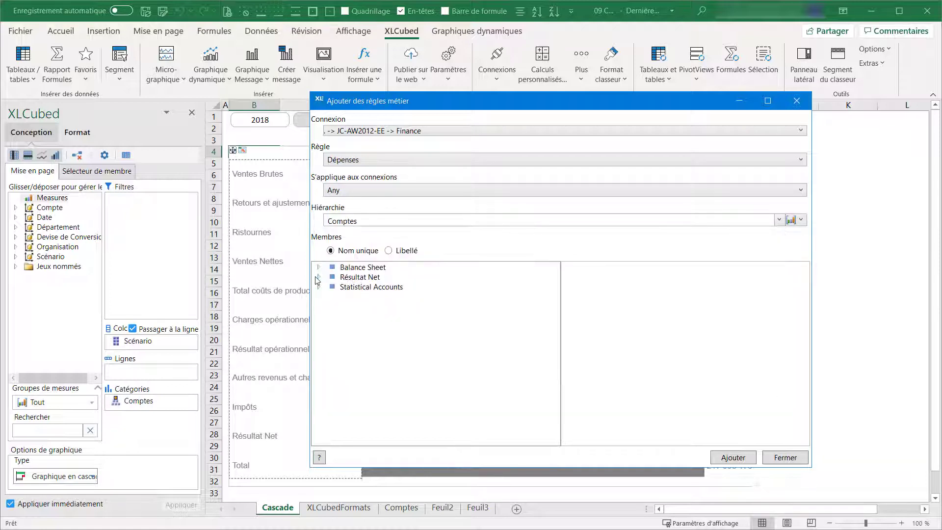
Step: Include Total coûts de production, under Résultat opérationnel and Marge Brute, in the Dépenses rule's members
click(318, 278)
click(331, 287)
click(342, 296)
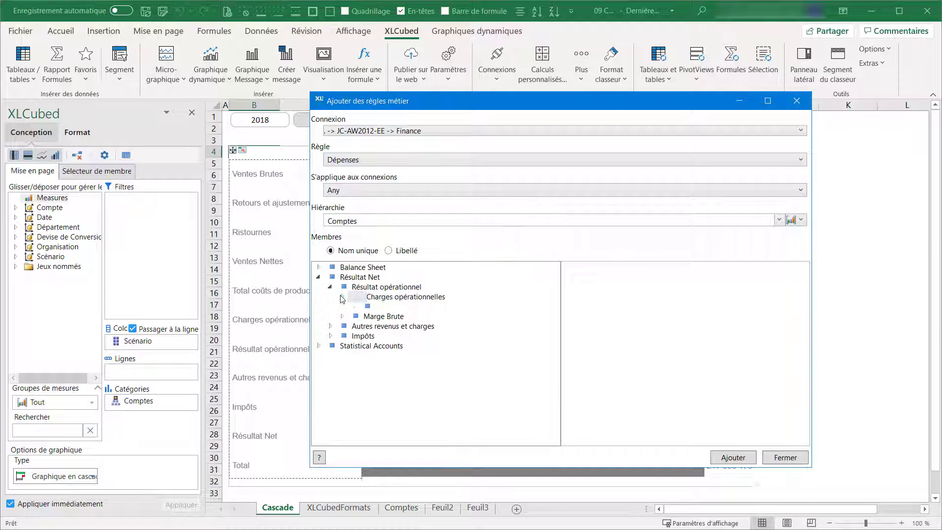
click(342, 424)
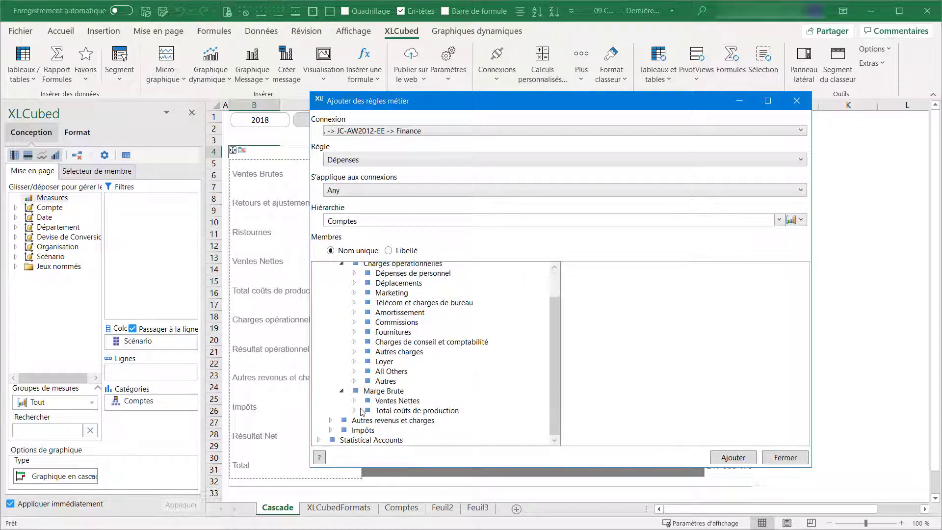
click(392, 411)
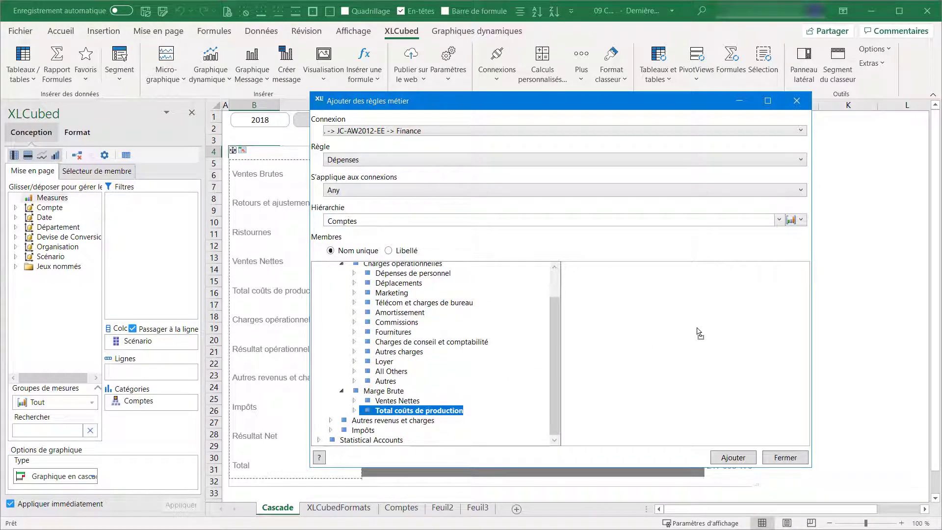
drag(699, 333, 699, 334)
Step: Include Retours et ajustements, Ristournes and Charges opérationnelles in the Dépenses rule and add the rule
click(354, 401)
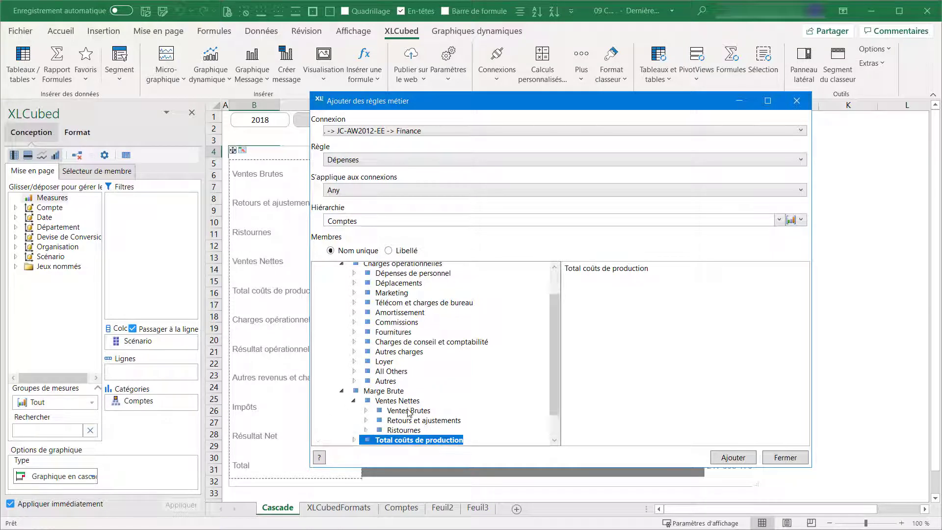
click(411, 420)
drag(411, 420, 640, 361)
click(395, 431)
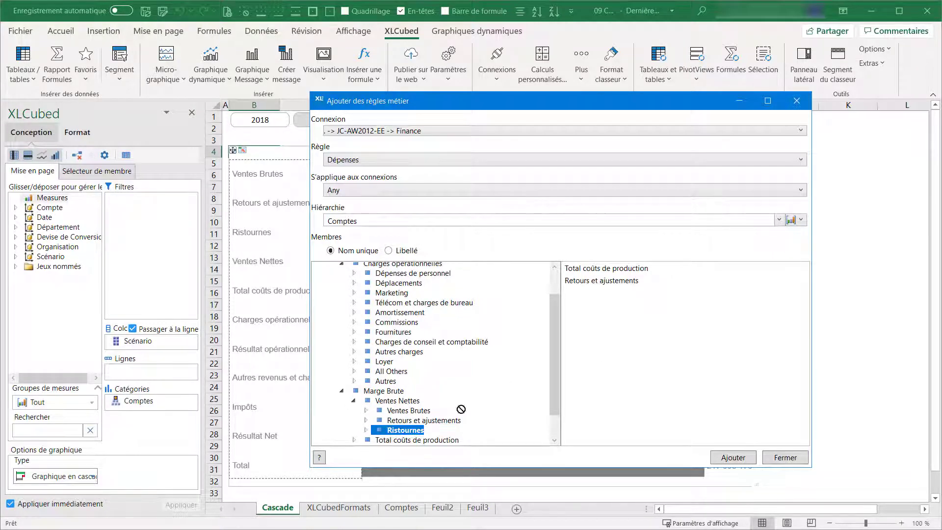
drag(395, 430, 642, 363)
click(417, 267)
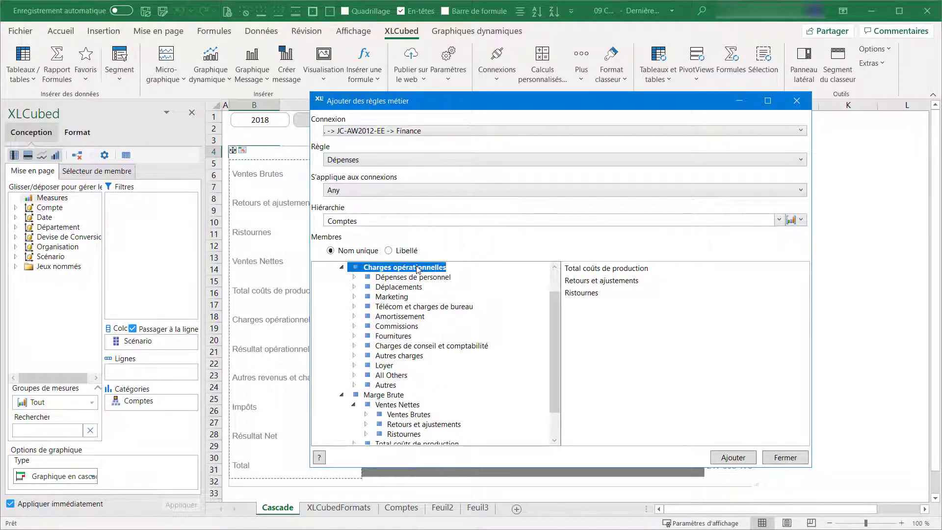
drag(418, 268, 626, 325)
click(733, 457)
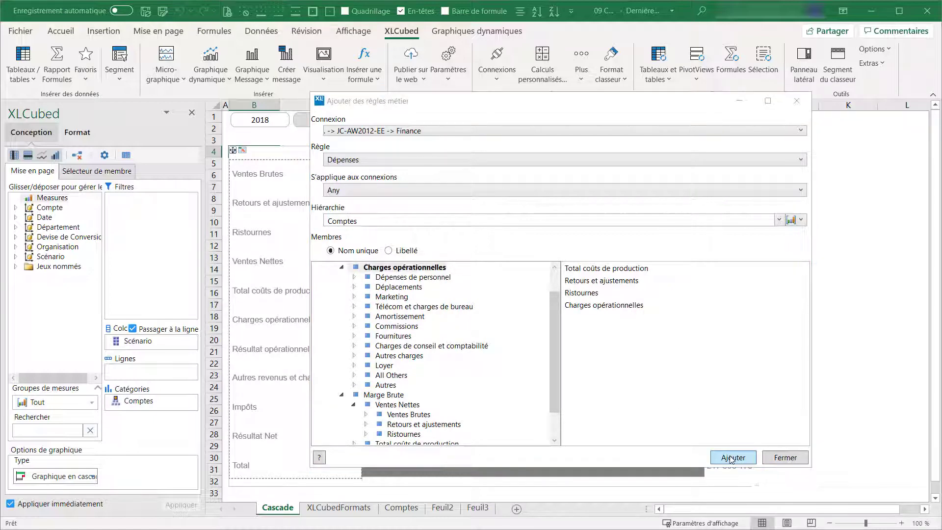
Step: Finish adding business rules and refresh the waterfall chart on the Cascade sheet to apply the Dépenses rule
click(785, 457)
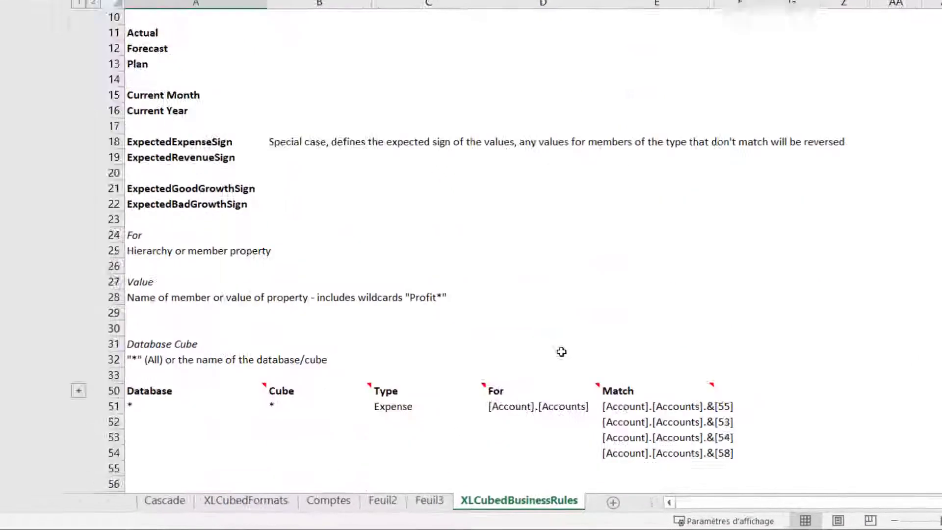
scroll(561, 352, down, 4)
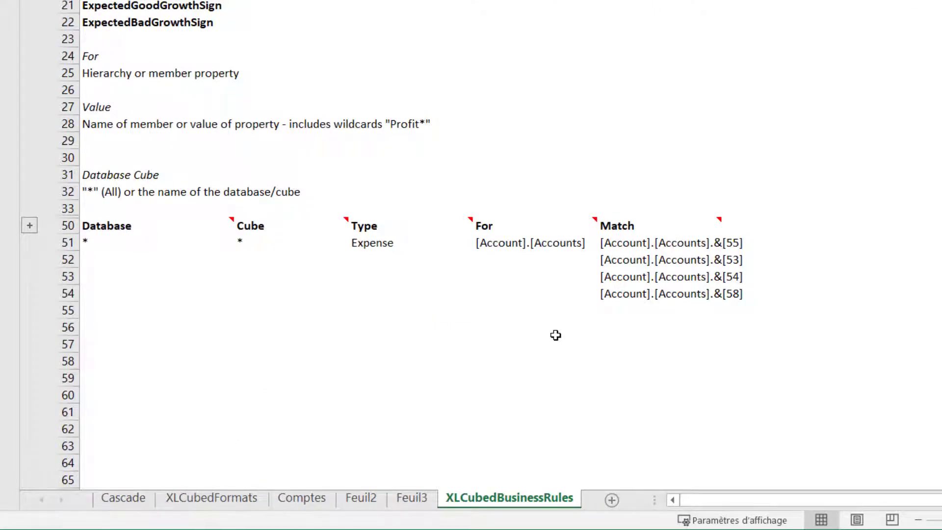
right_click(472, 330)
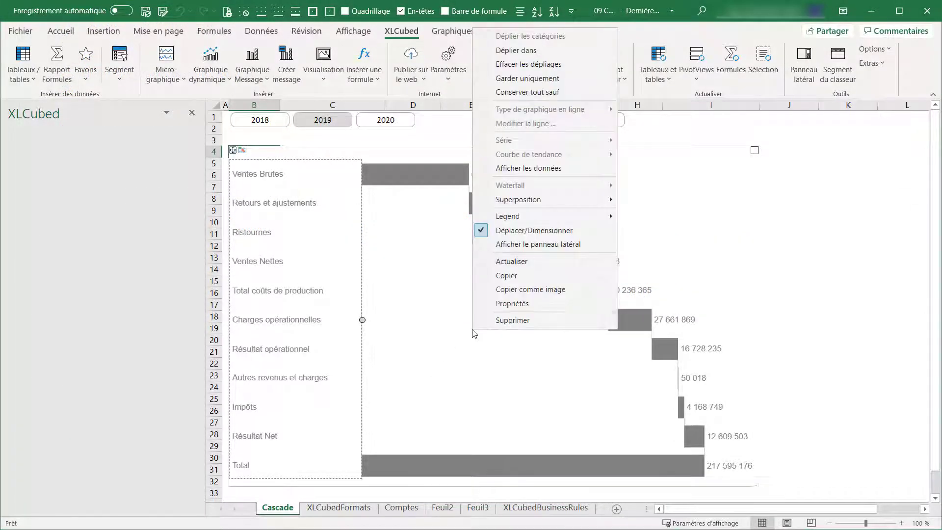
click(526, 262)
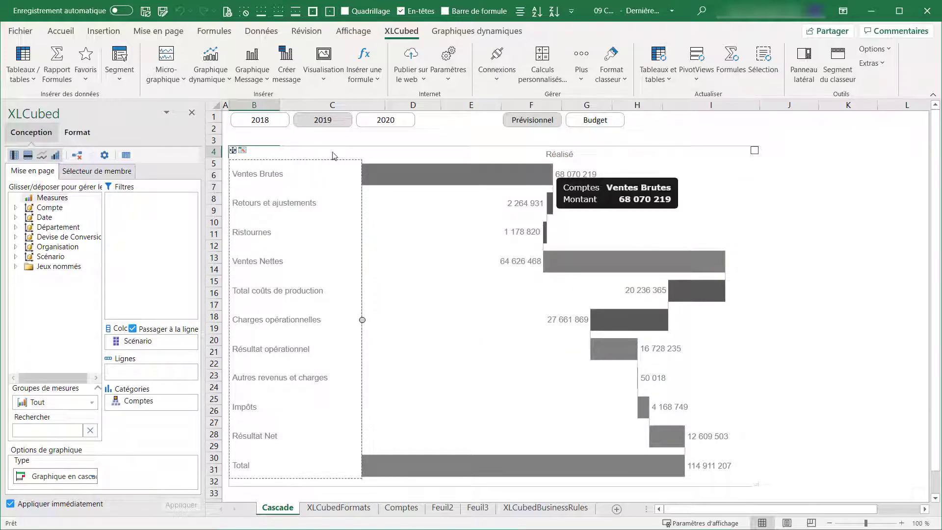
Step: Insert the business rules sheet from Règles Métier.xlsx in the XL3-DEMO folder and refresh the Cascade waterfall chart
click(245, 78)
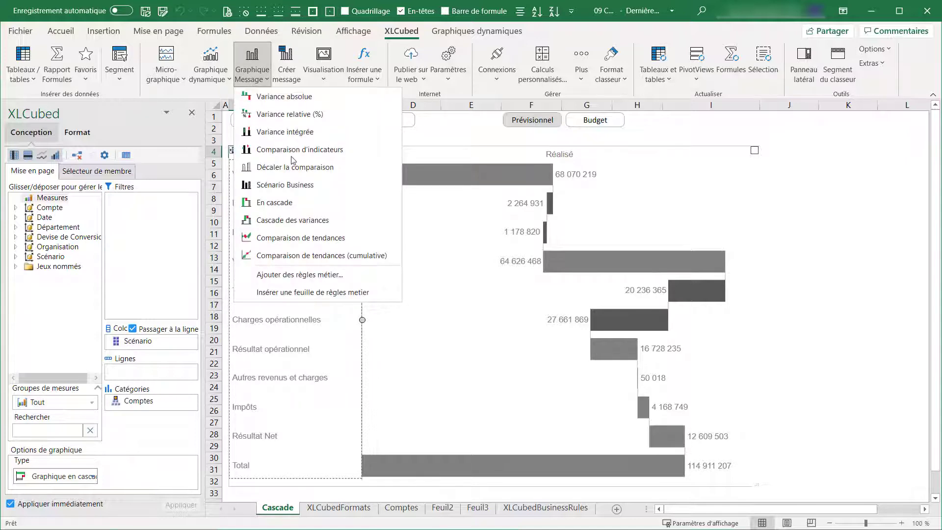
click(365, 293)
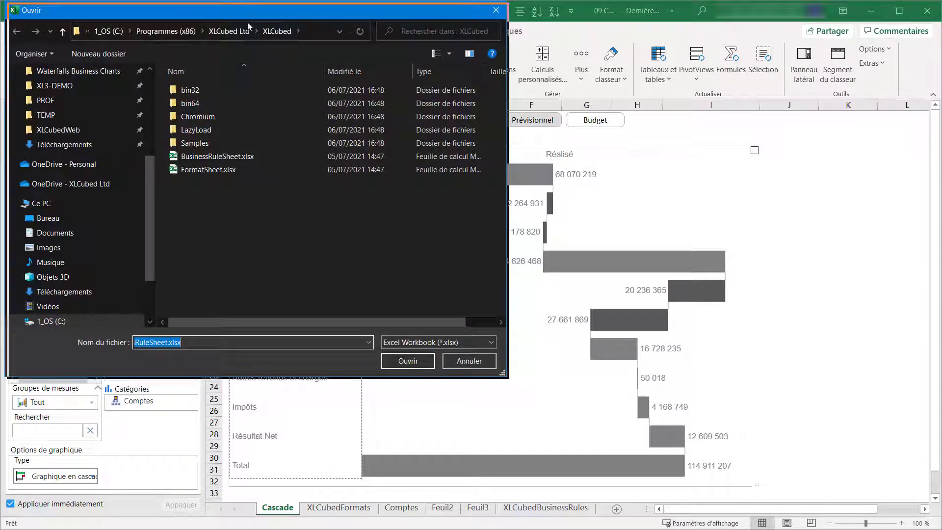
drag(234, 18, 270, 59)
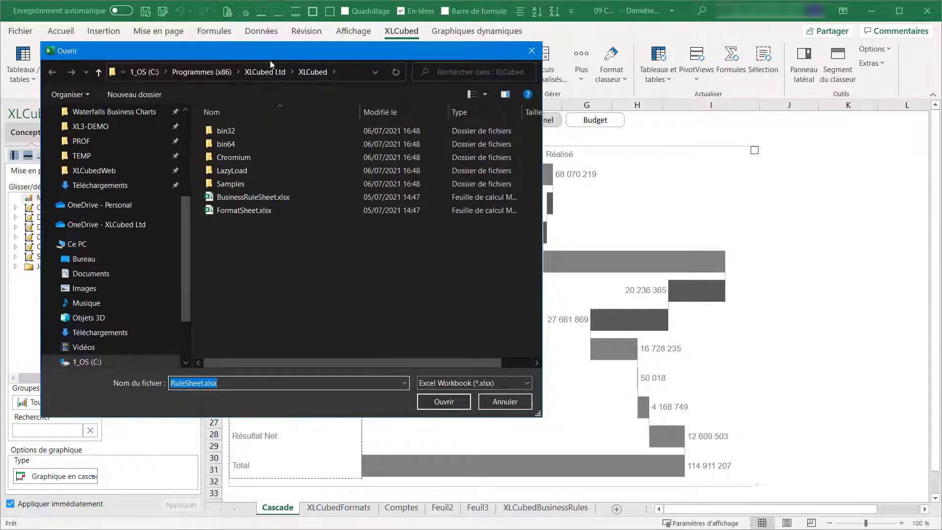
click(133, 126)
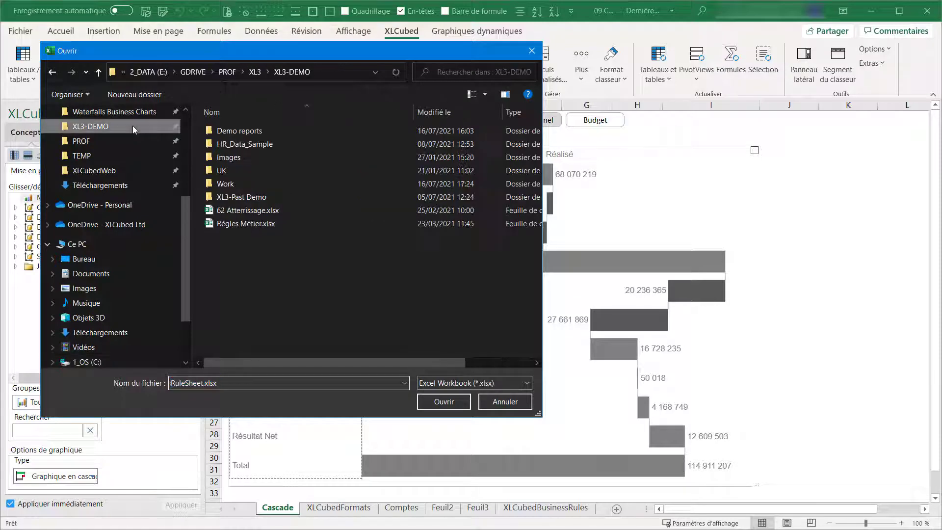
double_click(234, 226)
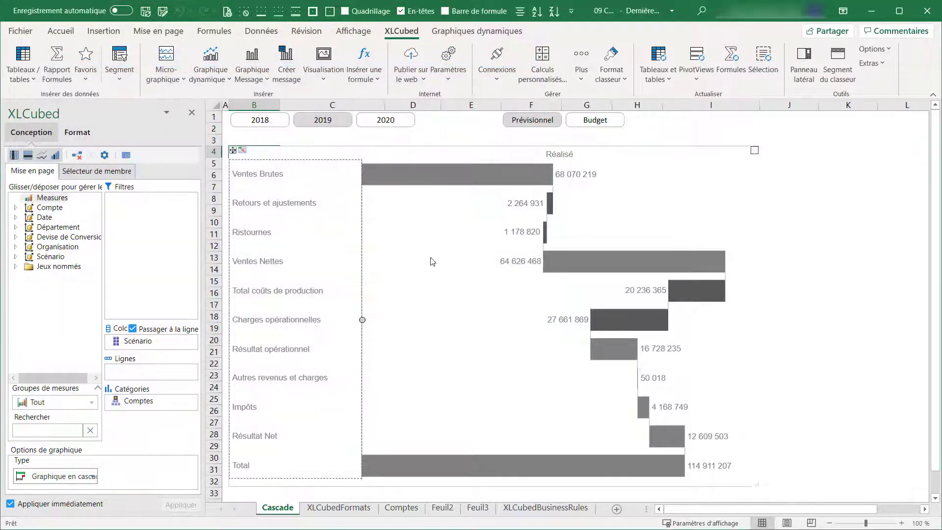
right_click(432, 261)
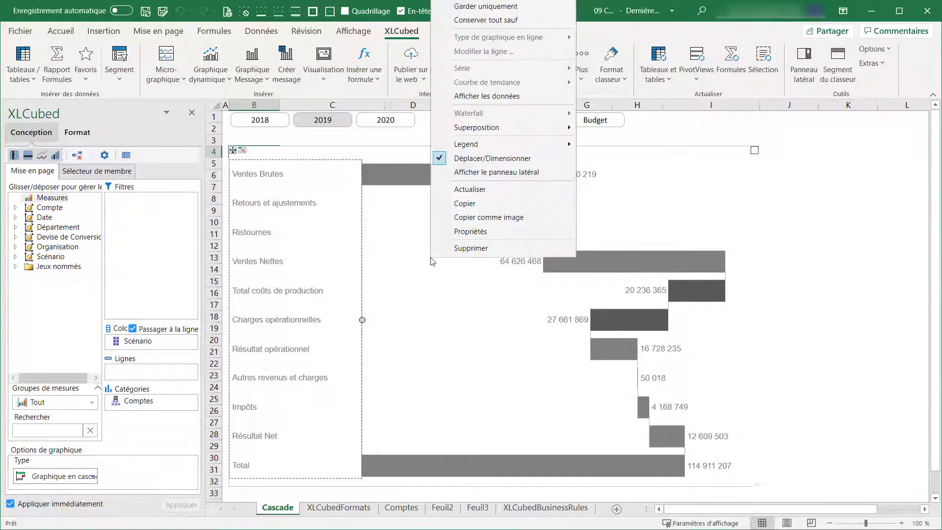
click(466, 191)
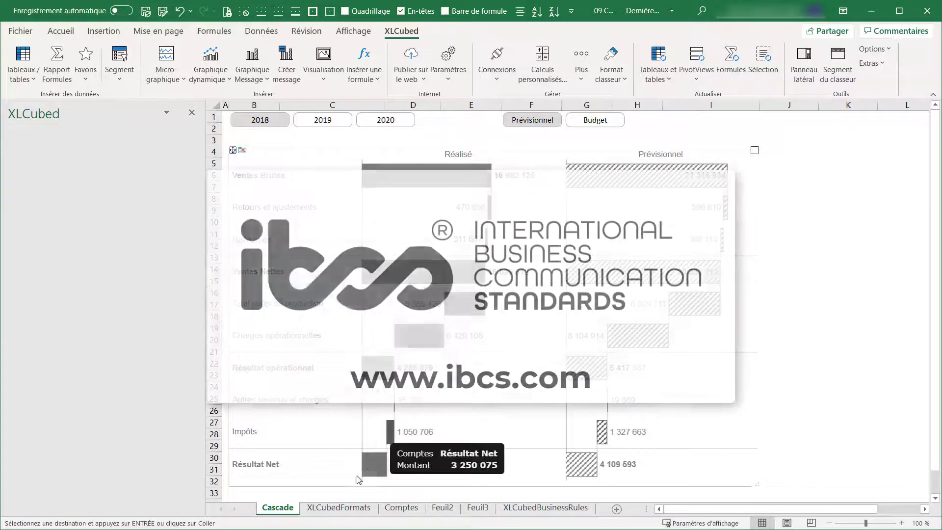
Step: Paste the copied Total, Positive and Negative Business Rule formats at C49 of XLCubedFormats and refresh the Cascade chart
click(330, 508)
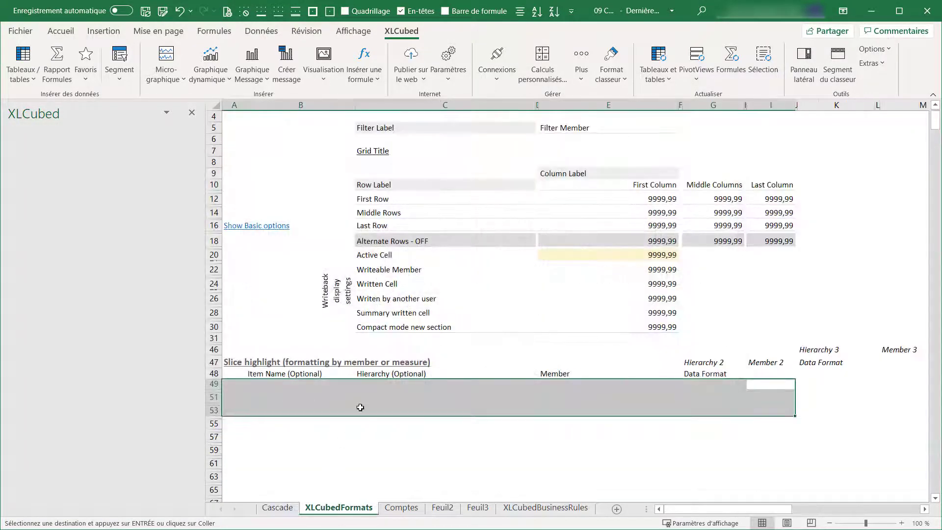
click(372, 385)
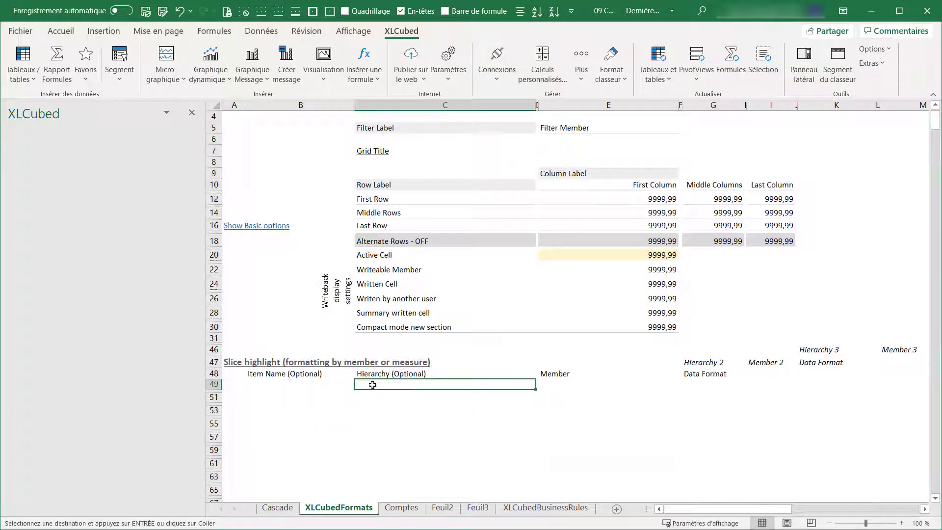
right_click(374, 386)
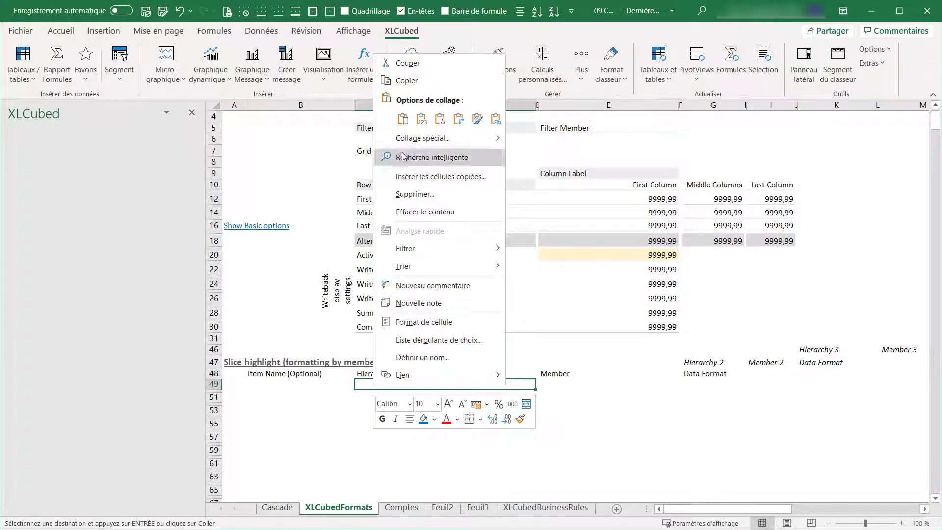
click(400, 122)
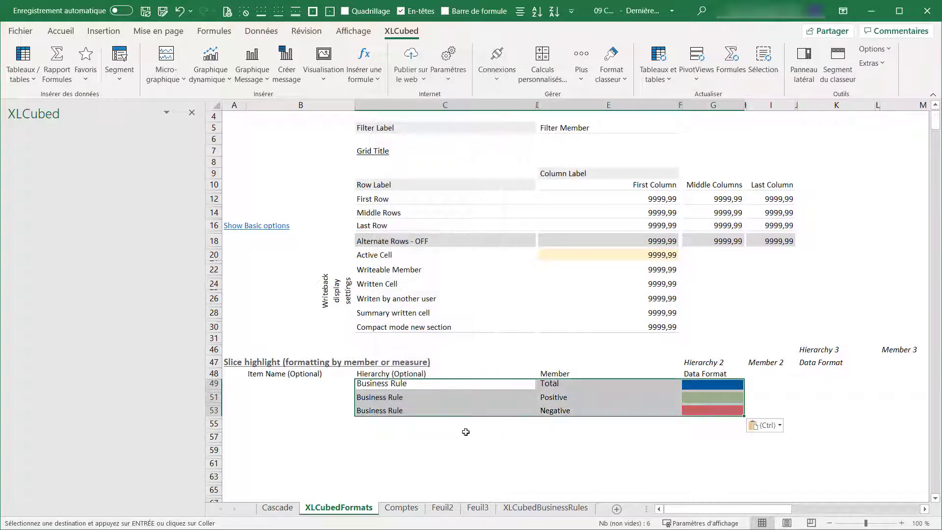
click(476, 452)
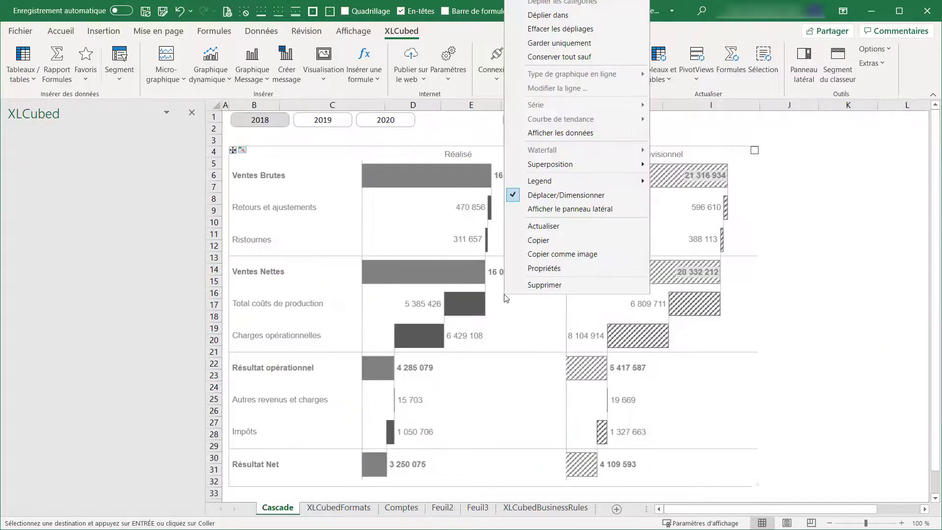
click(546, 227)
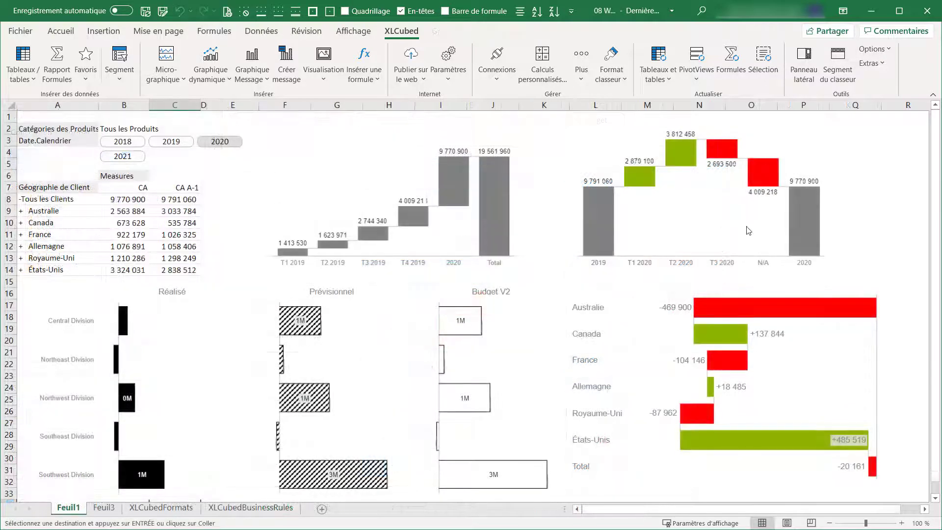
Step: In the 08 workbook, paste the Positive, Negative, Total, Actual, Forecast and Plan Business Rule formats at C49 of XLCubedFormats
mouse_move(806, 319)
click(161, 508)
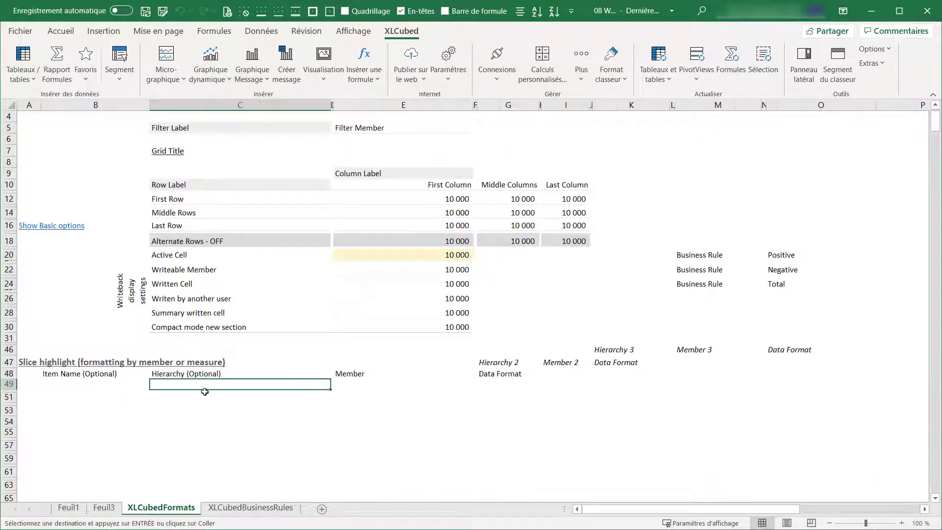
right_click(206, 385)
click(237, 117)
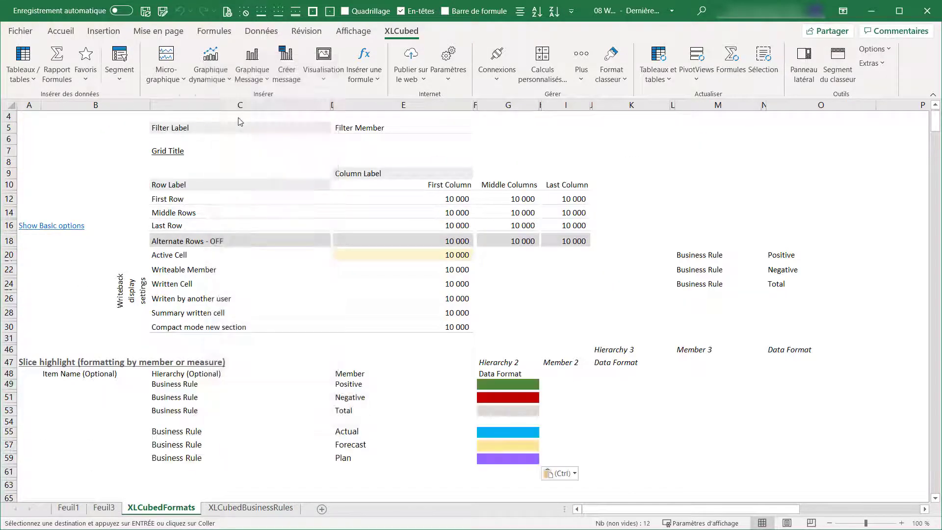
click(662, 404)
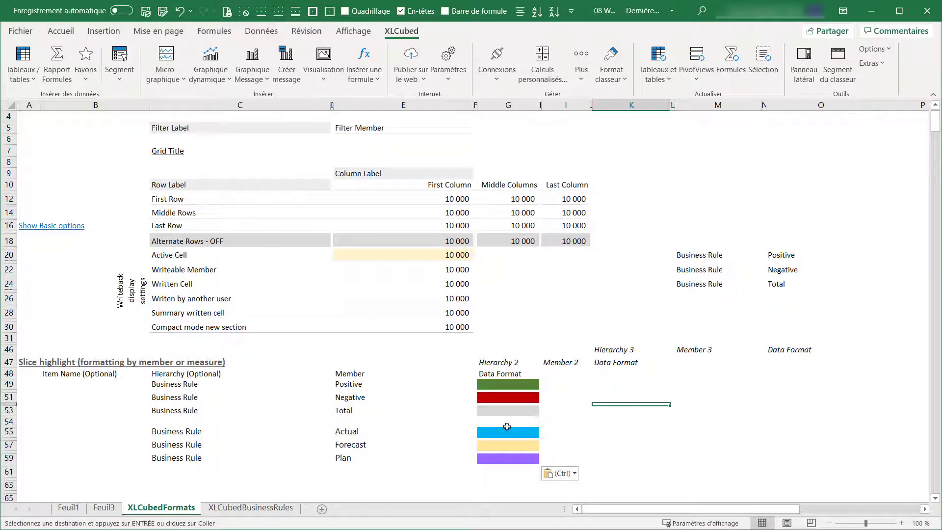
Step: Refresh the tables and charts on Feuil1 and check them for 2019, returning to 2020
click(68, 507)
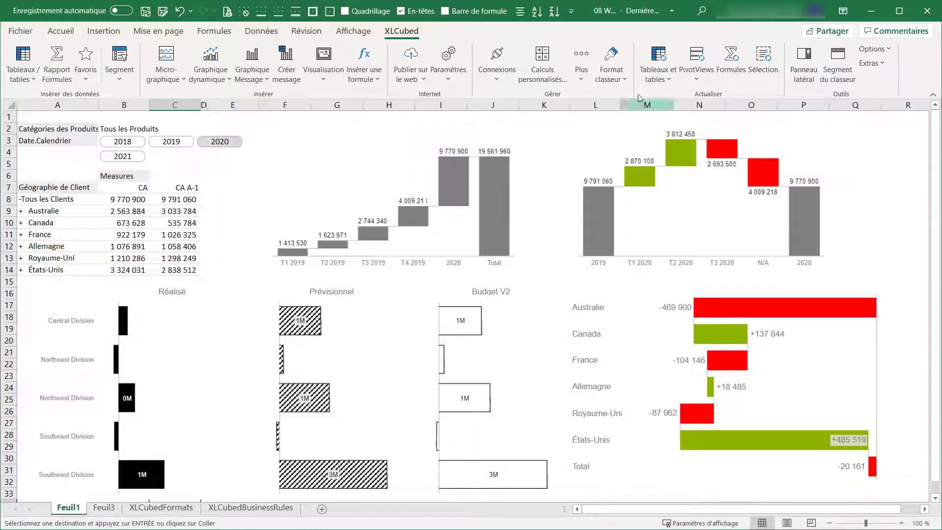
click(657, 63)
click(668, 98)
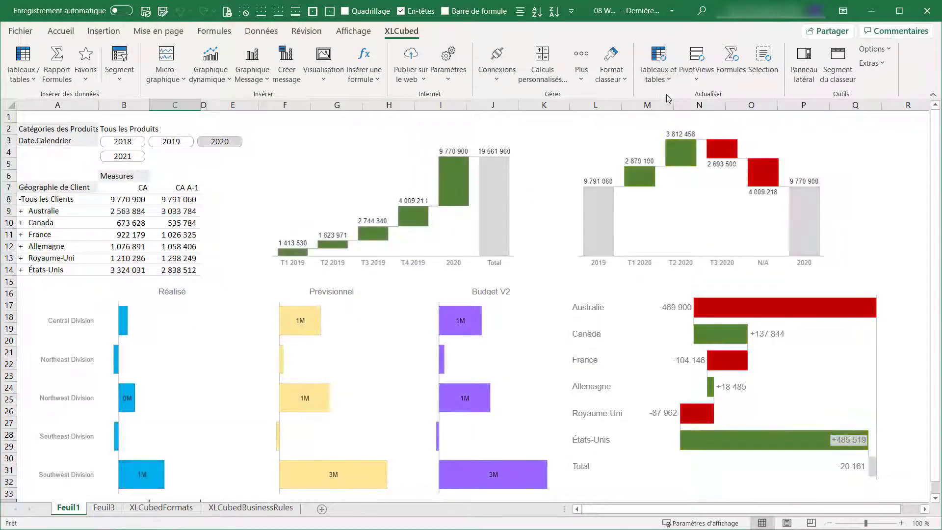
click(172, 141)
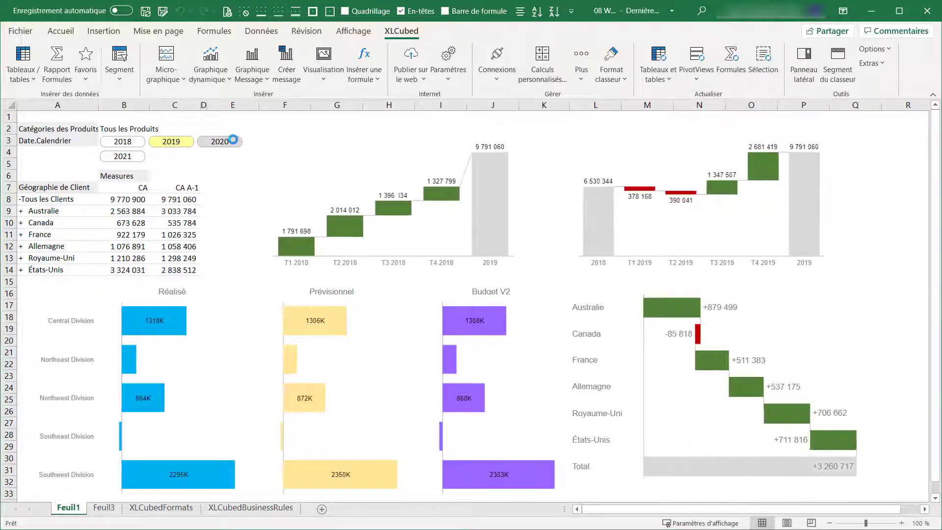
click(231, 141)
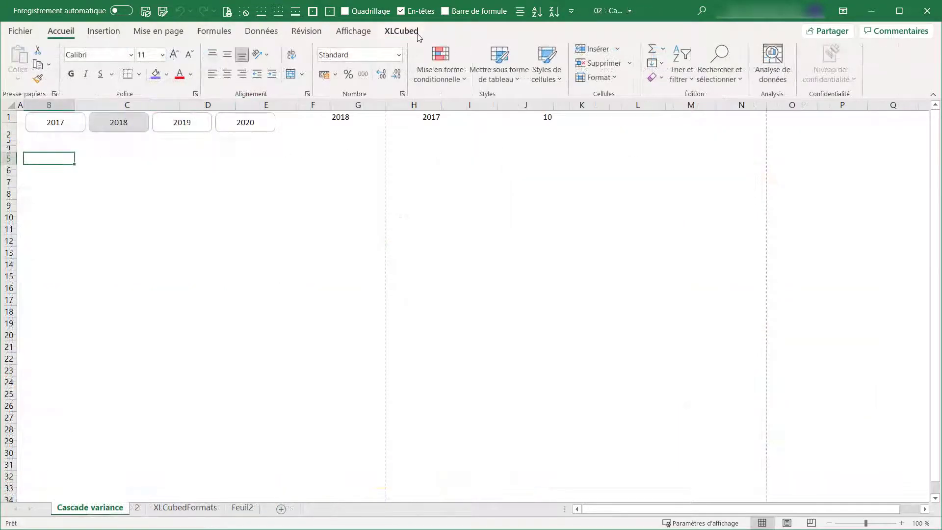
Step: Insert a Cascade des variances message chart at cell B5 of the Cascade variance sheet in the 02 workbook
click(401, 30)
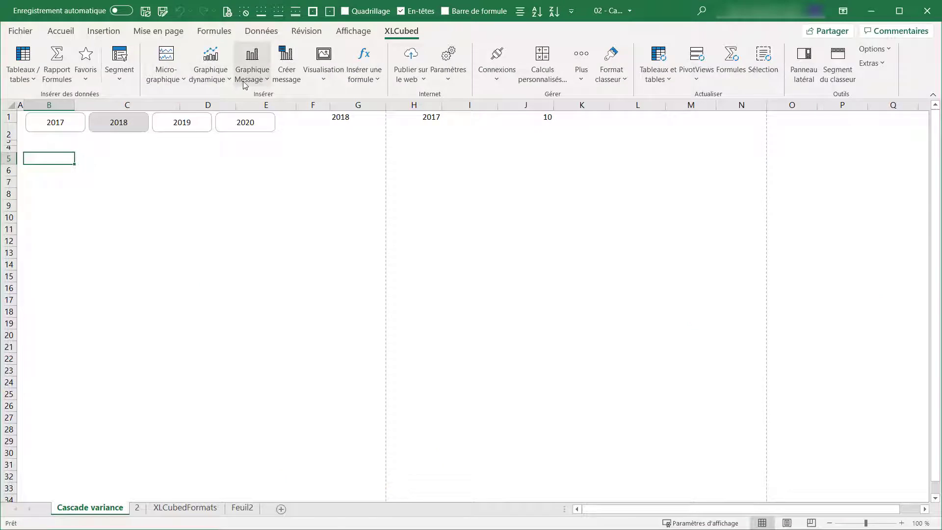
click(252, 64)
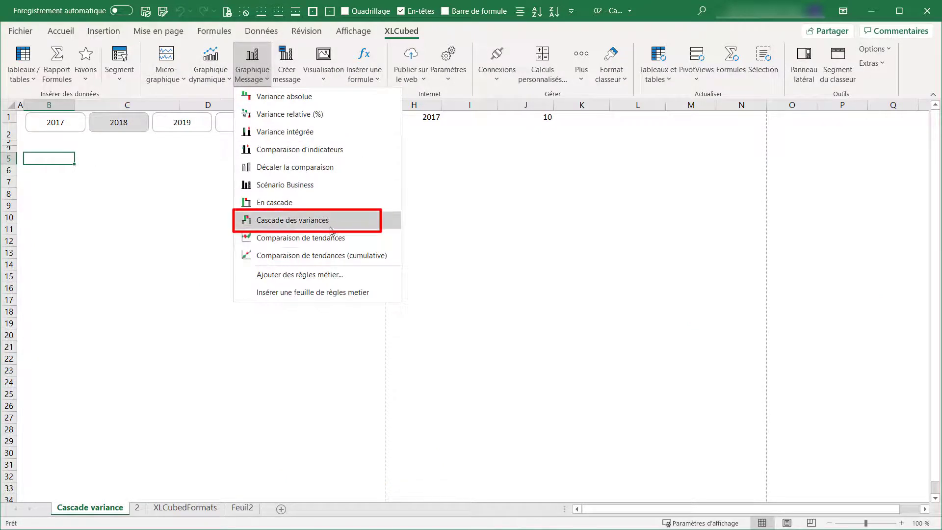
click(295, 220)
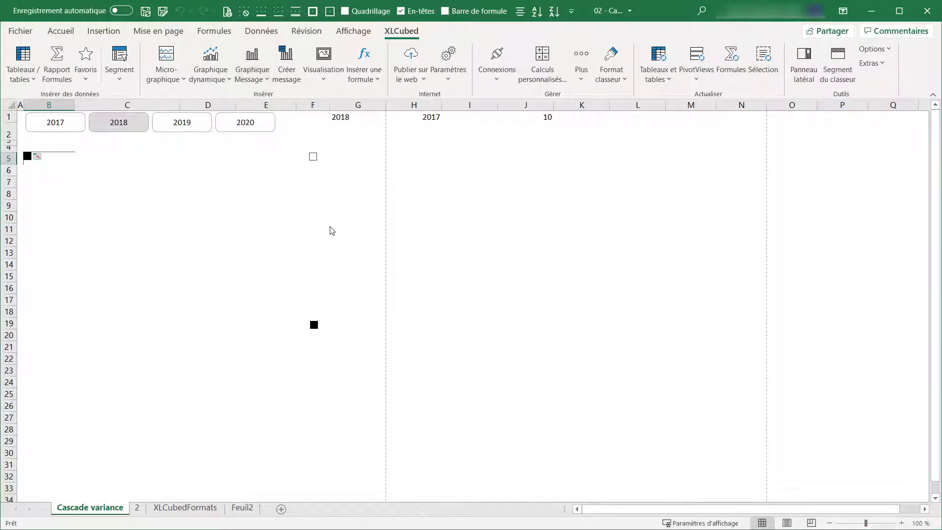
Step: Filter the variance chart on the CA measure from Ventes par Internet
click(51, 199)
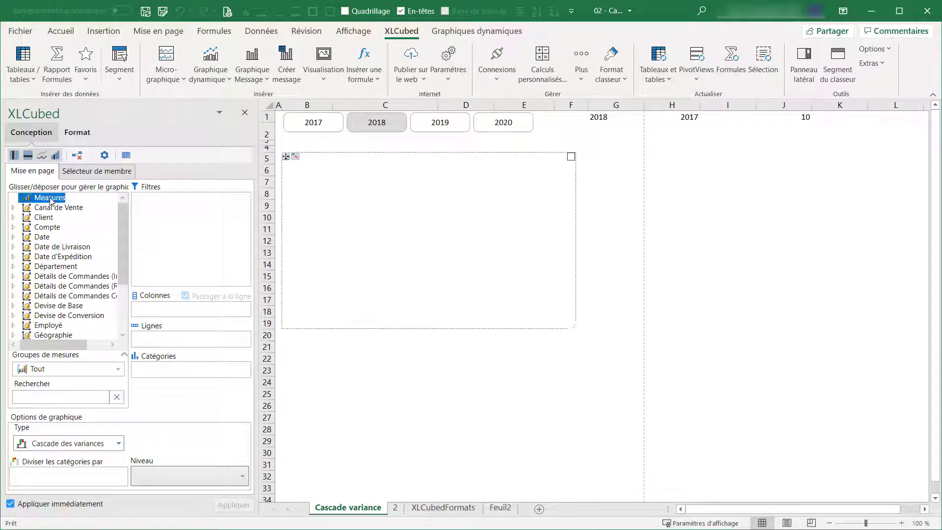
drag(51, 199, 163, 237)
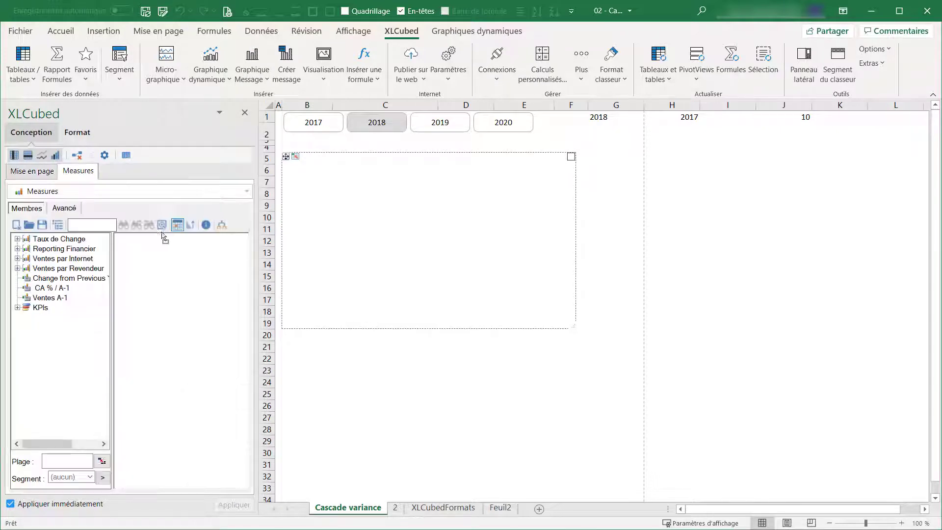
click(17, 259)
drag(45, 271, 152, 271)
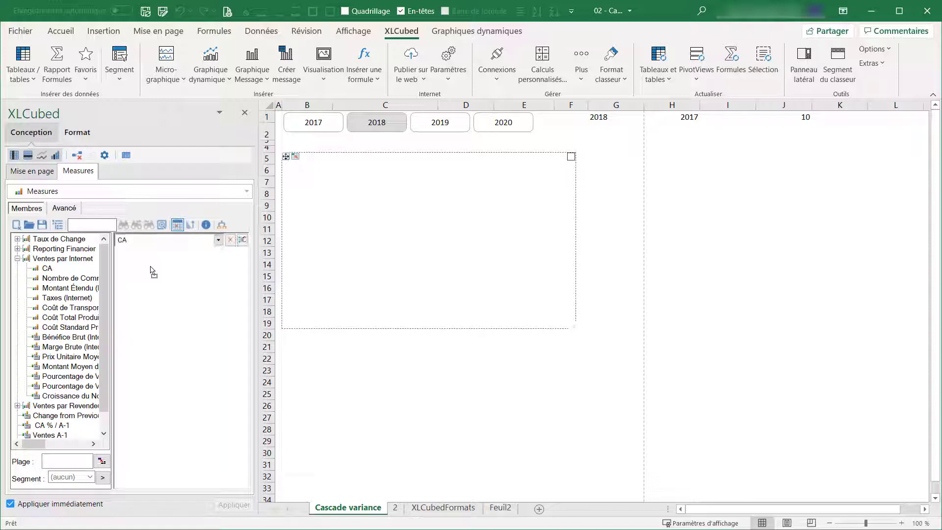
click(32, 171)
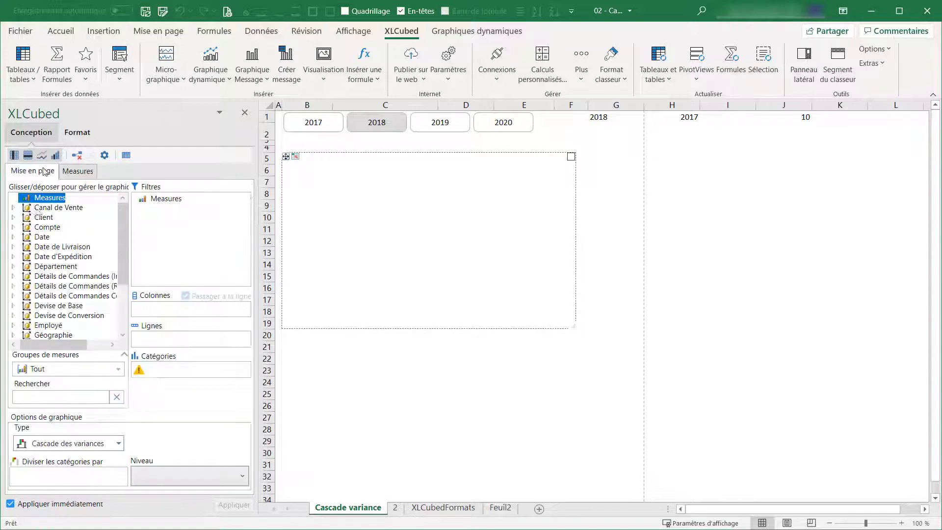
Step: Use the Date.Calendrier hierarchy as the chart's categories and link its first member to cell H1
click(14, 237)
click(25, 246)
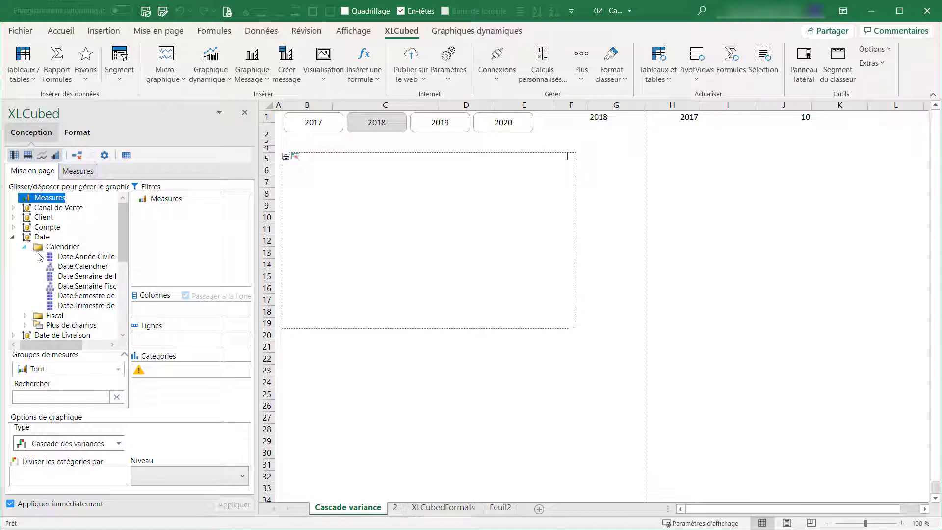
drag(62, 268, 154, 374)
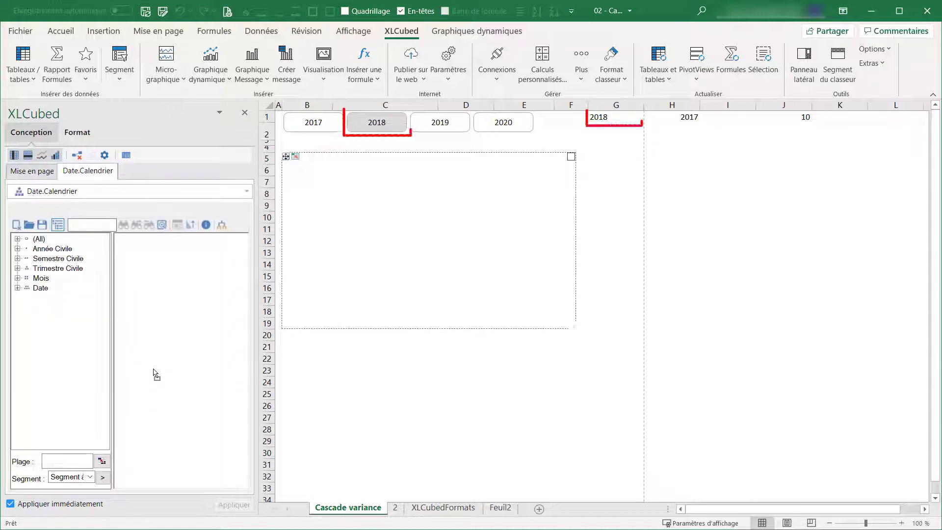
click(103, 460)
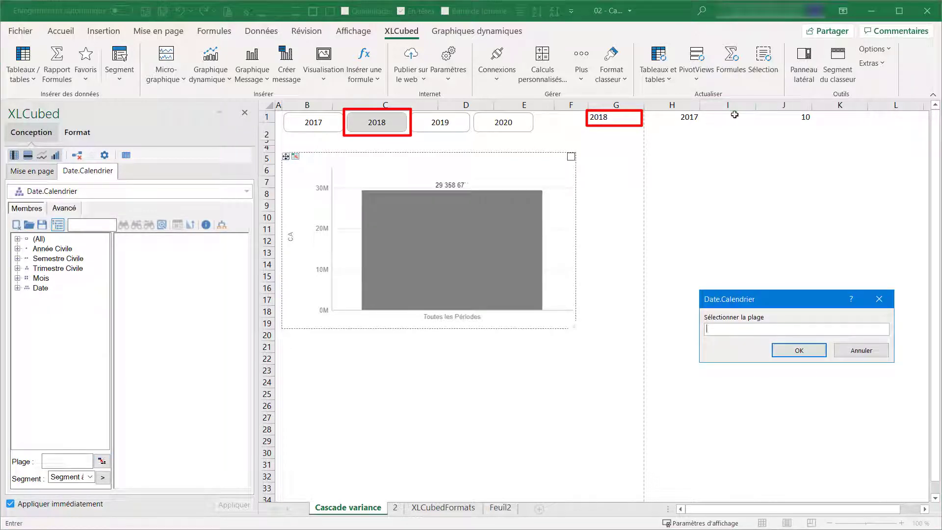
click(692, 115)
click(788, 350)
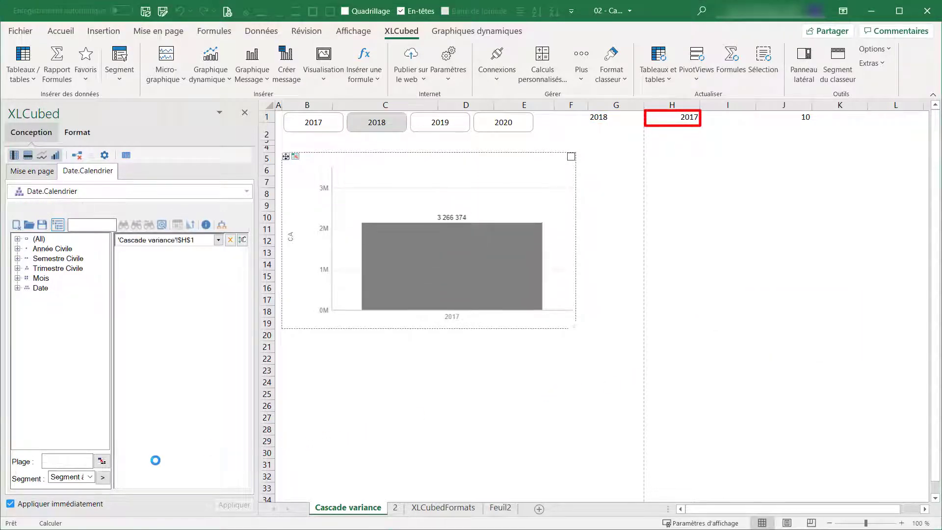
Step: Link the second Date.Calendrier category member of the variance chart to cell G1
click(104, 462)
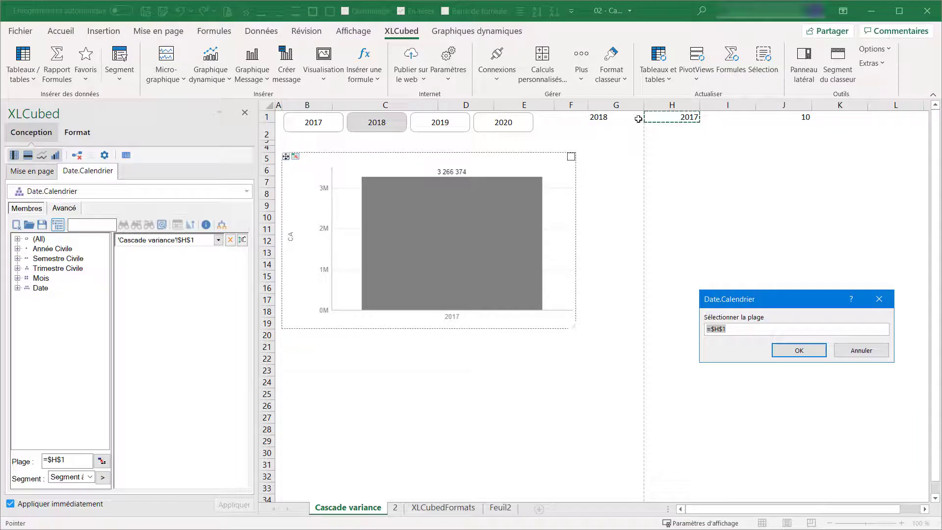
click(599, 116)
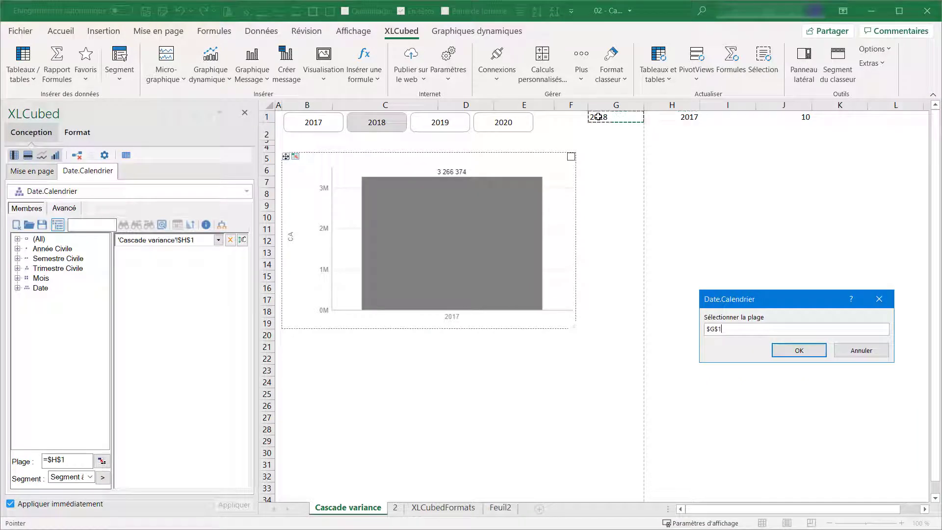
click(779, 349)
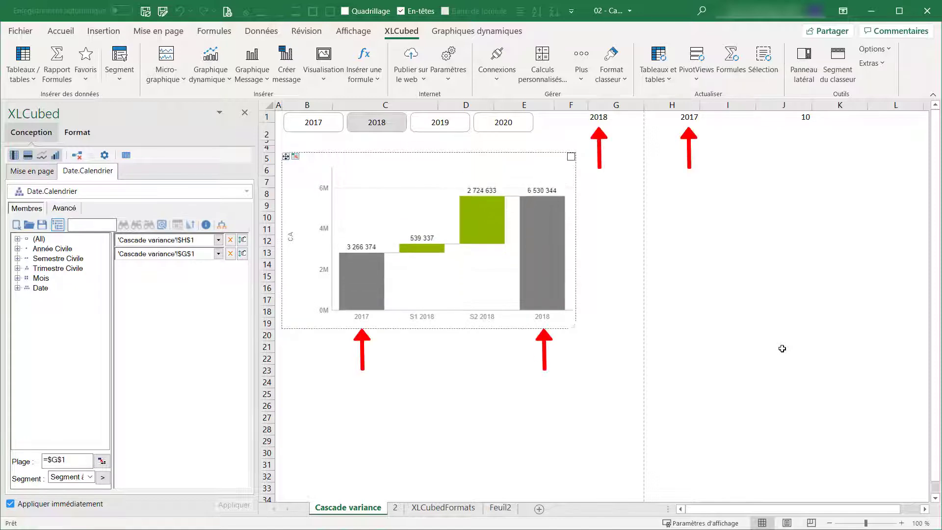
Step: Select 2019, split the chart's categories by Date.Calendrier at the Trimestre Civile level, and switch the year to 2020
click(461, 125)
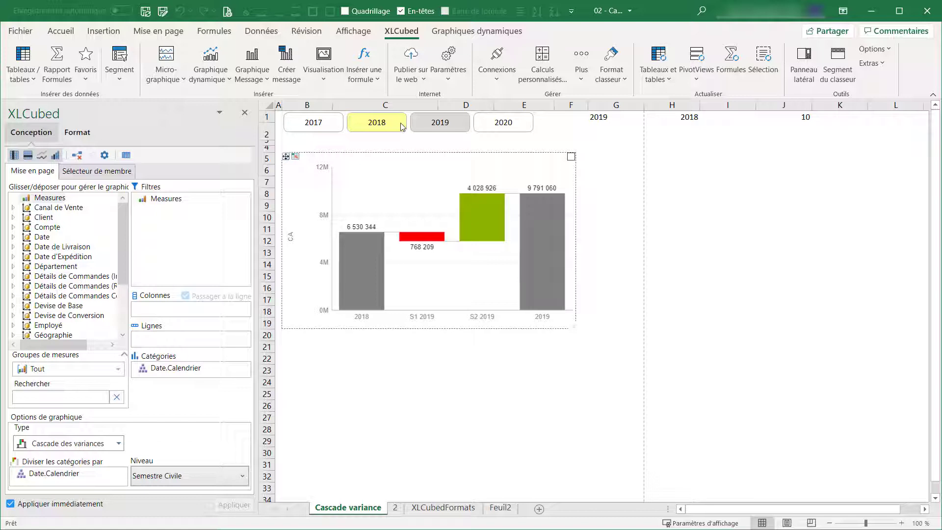
click(229, 478)
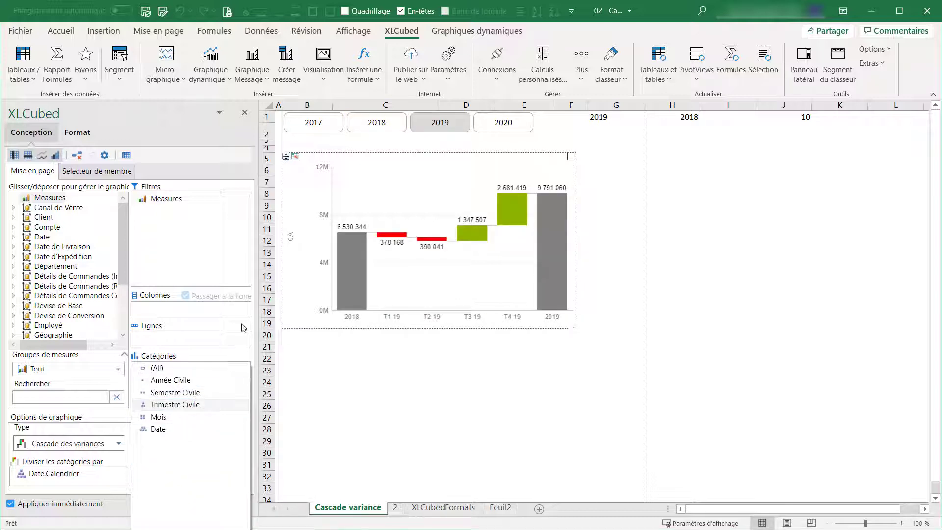
click(482, 124)
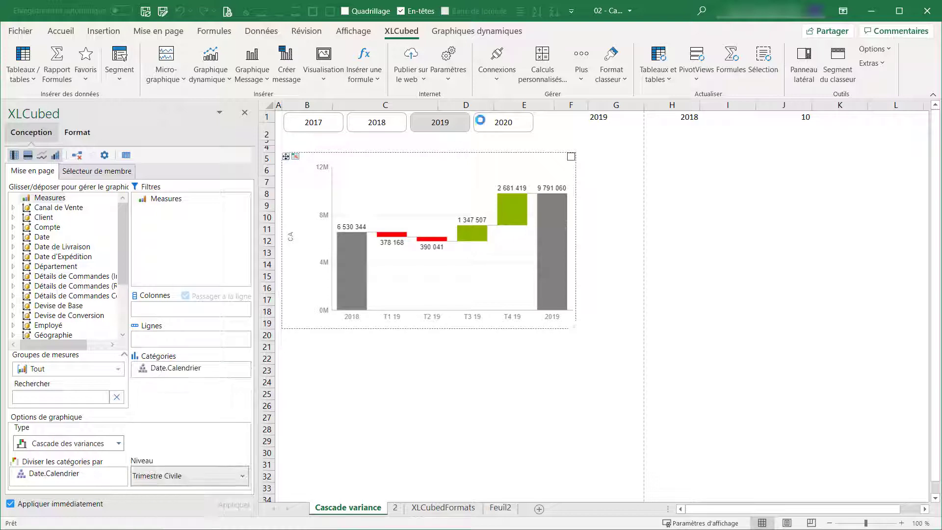
Step: Apply the Message style to the variance chart and copy the chart to cell G5
click(476, 30)
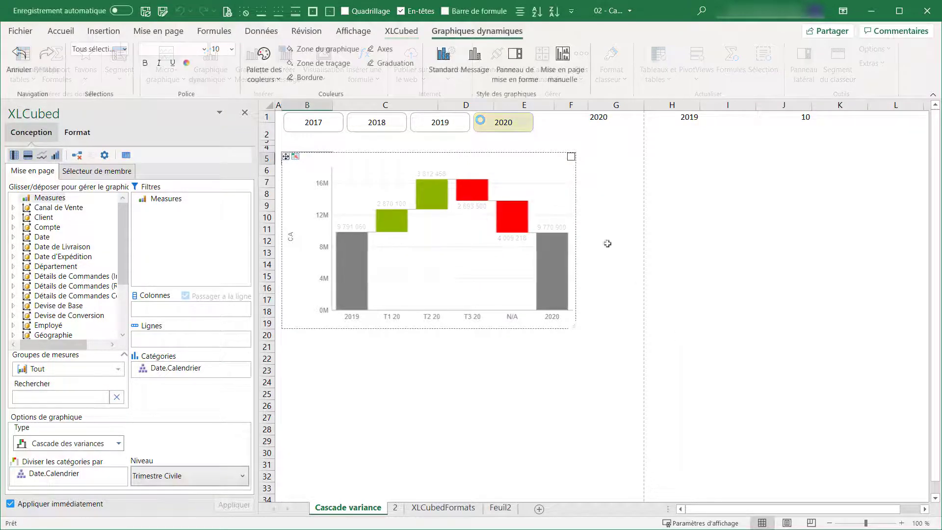
click(475, 61)
right_click(507, 158)
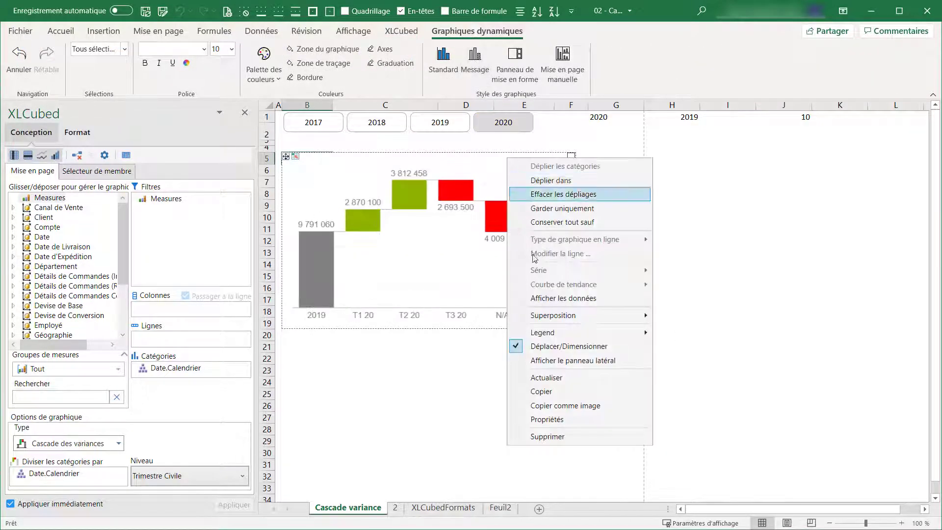
click(572, 392)
click(616, 158)
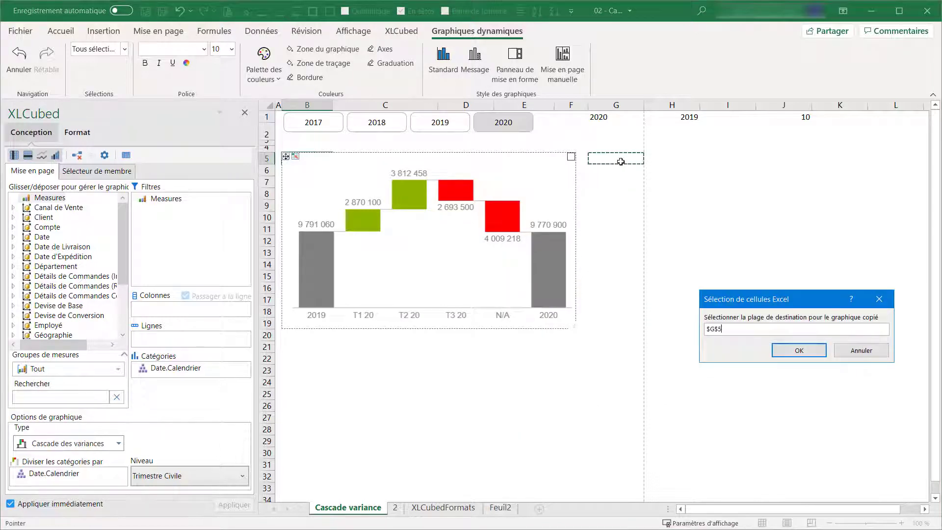
click(798, 350)
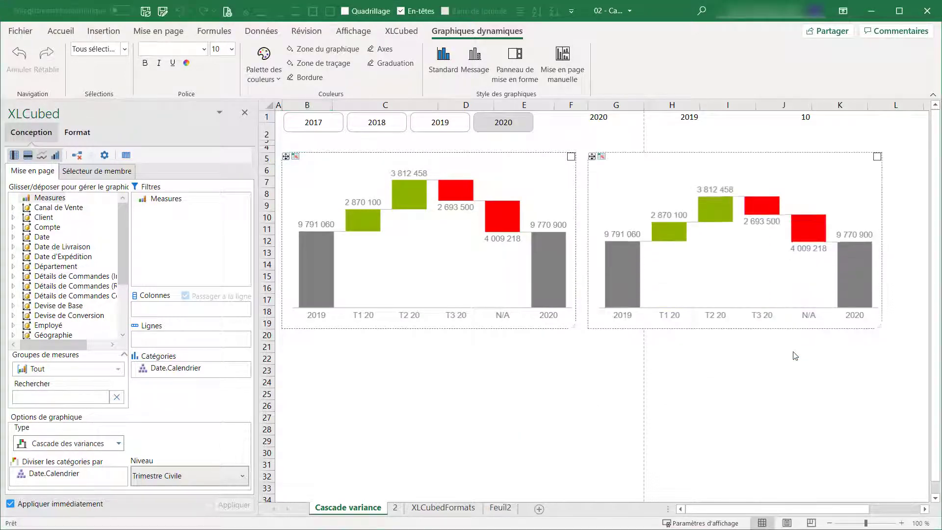
Step: Fit the copied chart to the range G5:L33
click(602, 156)
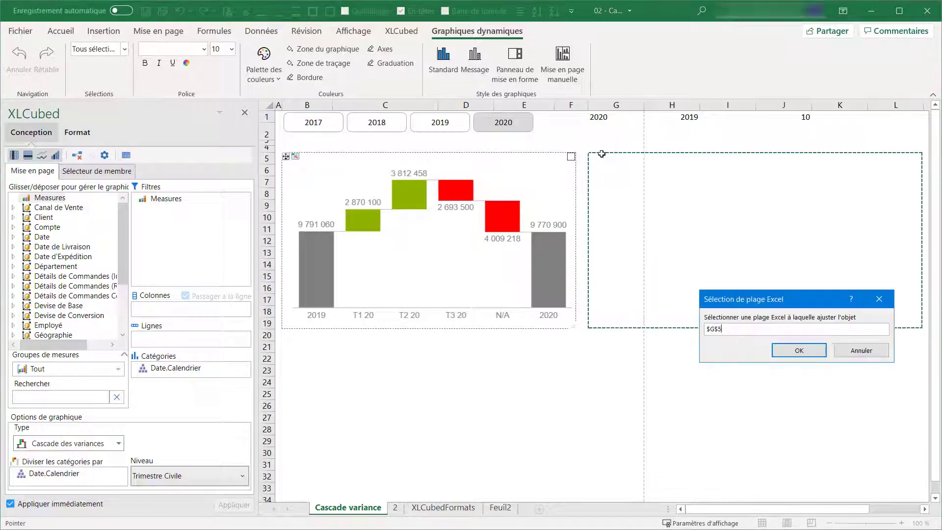
drag(591, 158, 923, 493)
click(797, 349)
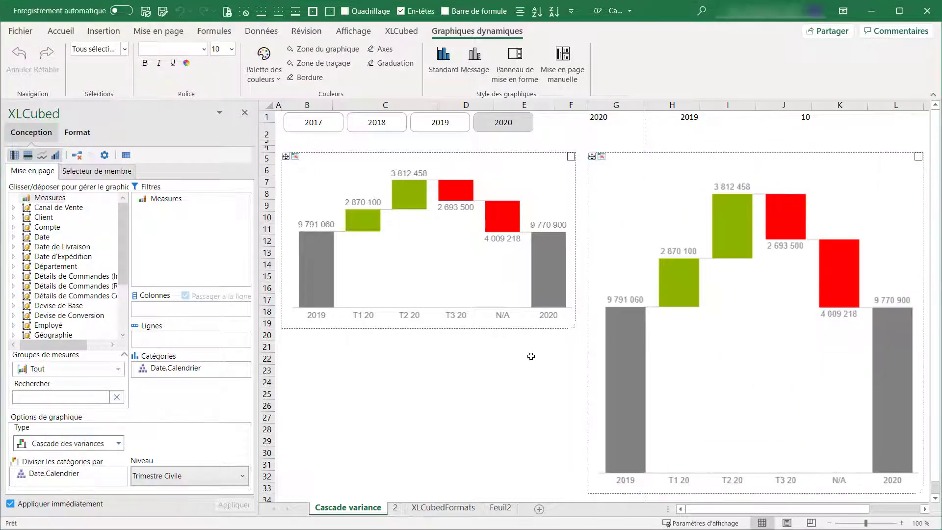
Step: Change the copied chart's type to the Message (Barre) version of Cascade des variances
click(69, 443)
mouse_move(75, 427)
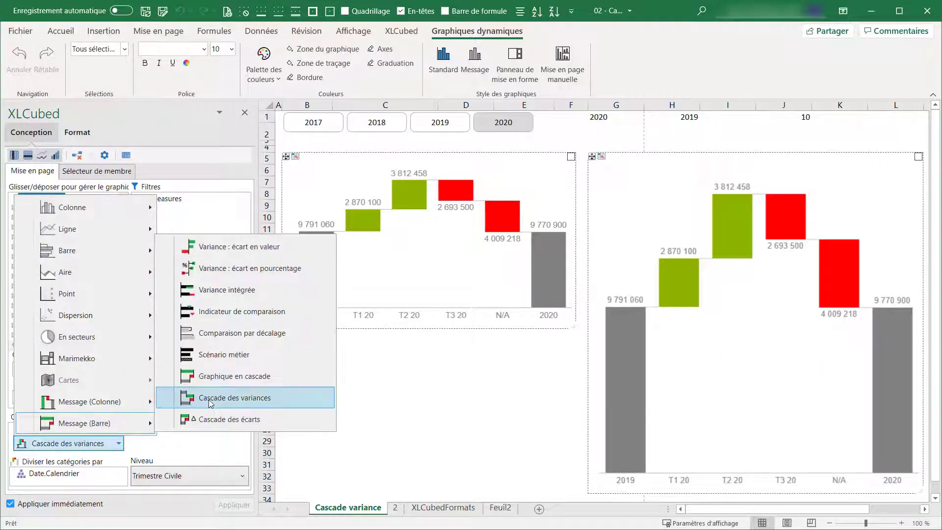
click(191, 398)
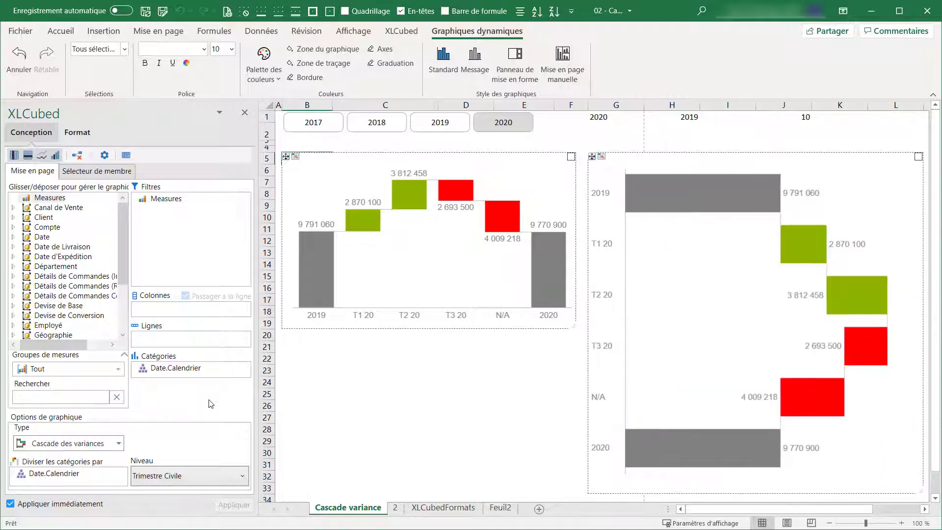
Step: Split the copied chart's categories by Géographie de Client at the Pays level and check it for 2019, returning to 2020
click(13, 217)
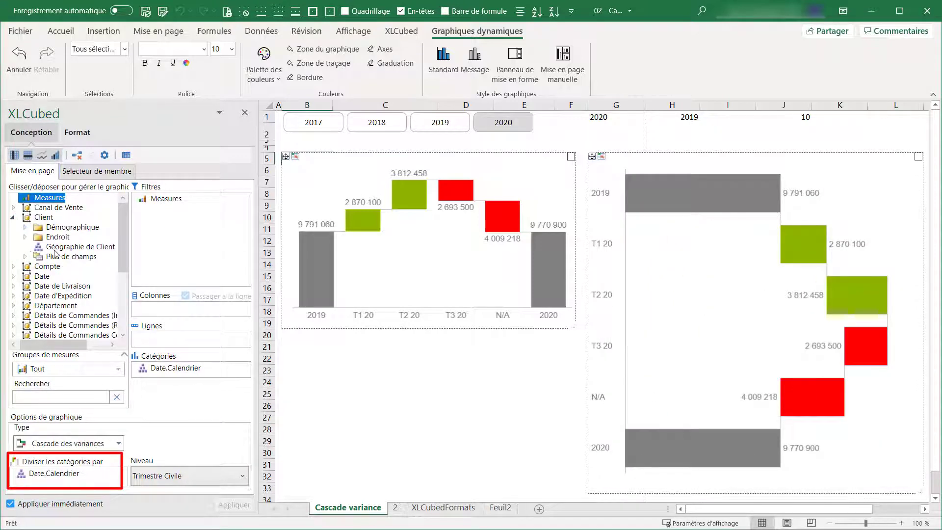
drag(54, 250, 59, 481)
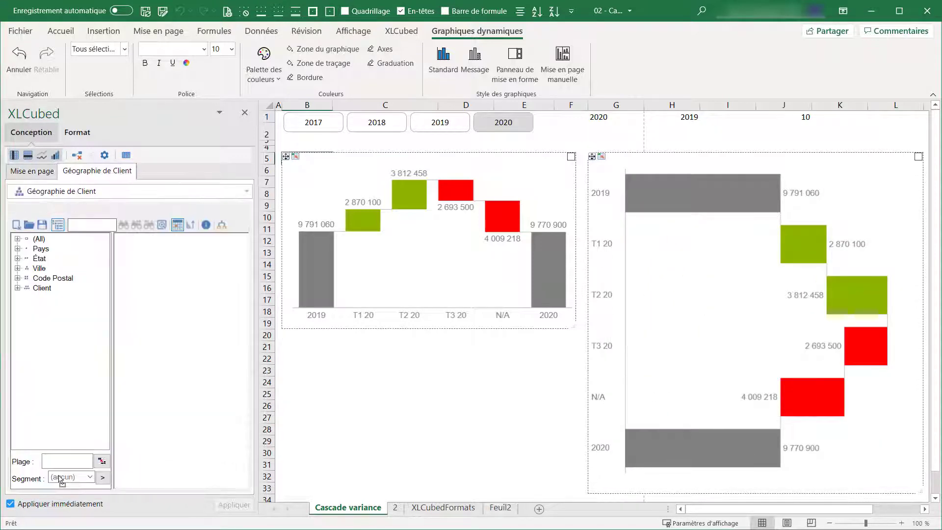
drag(153, 264, 152, 263)
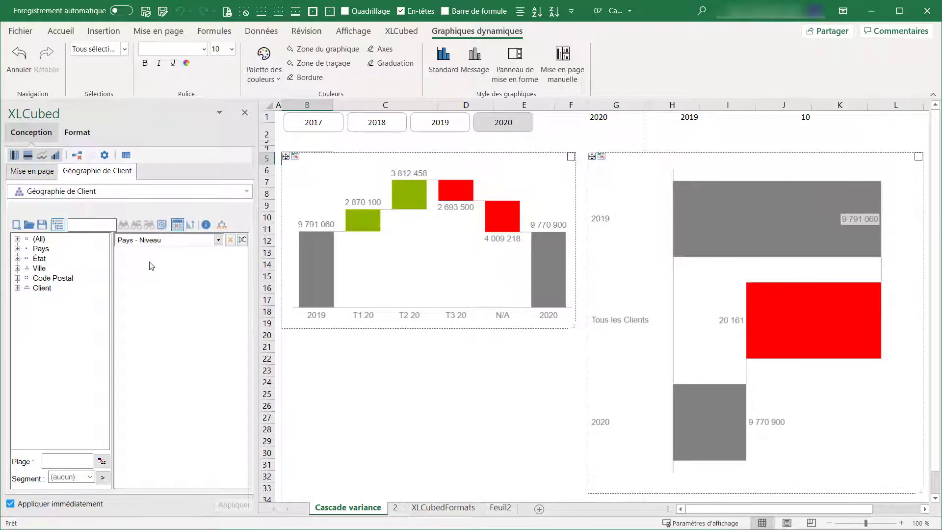
click(436, 125)
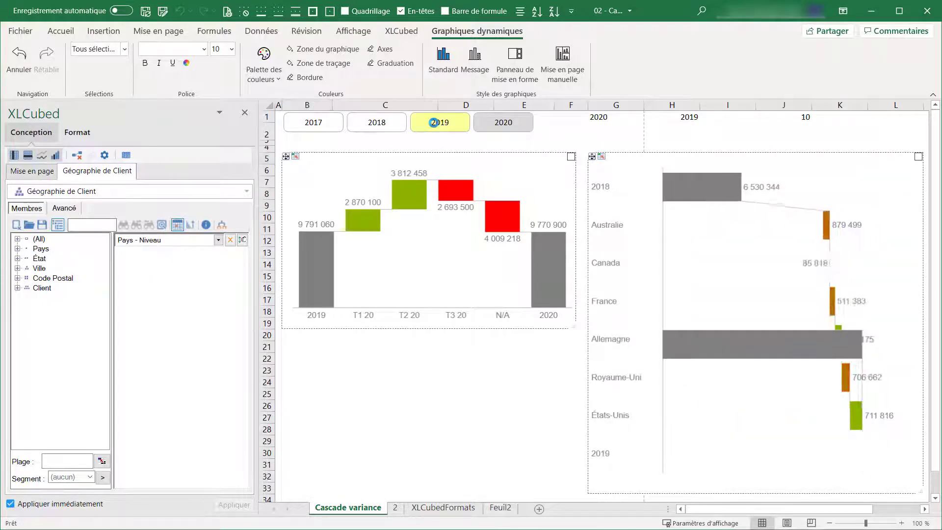
click(487, 122)
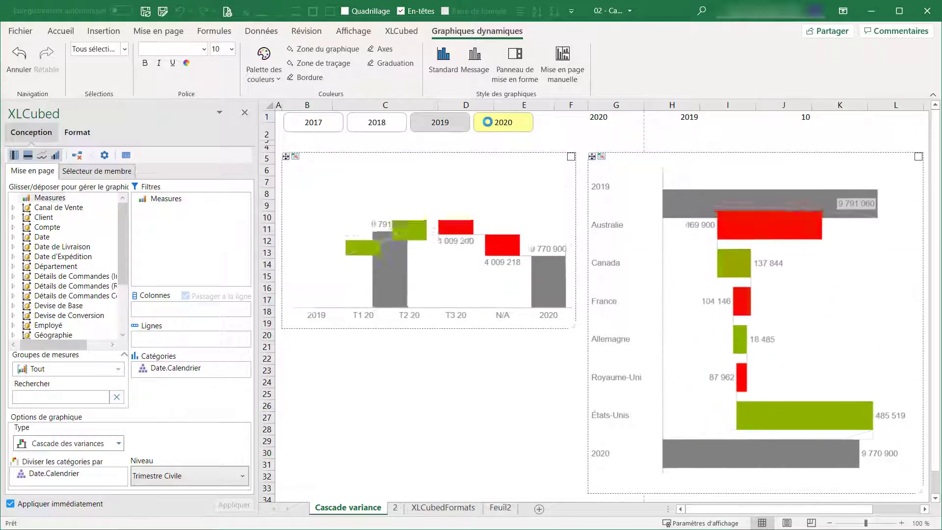
Step: Change the Géographie de Client selection of the copied bar chart to the État level
click(695, 234)
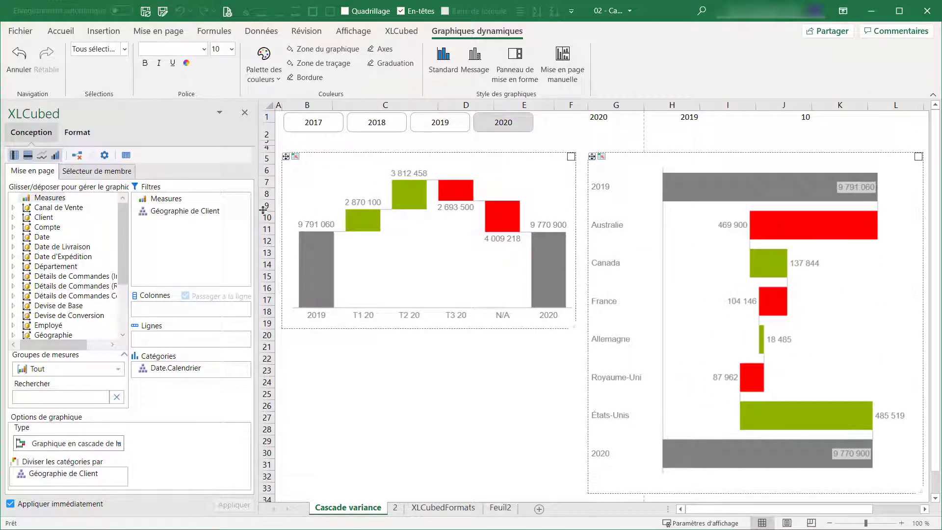
double_click(168, 216)
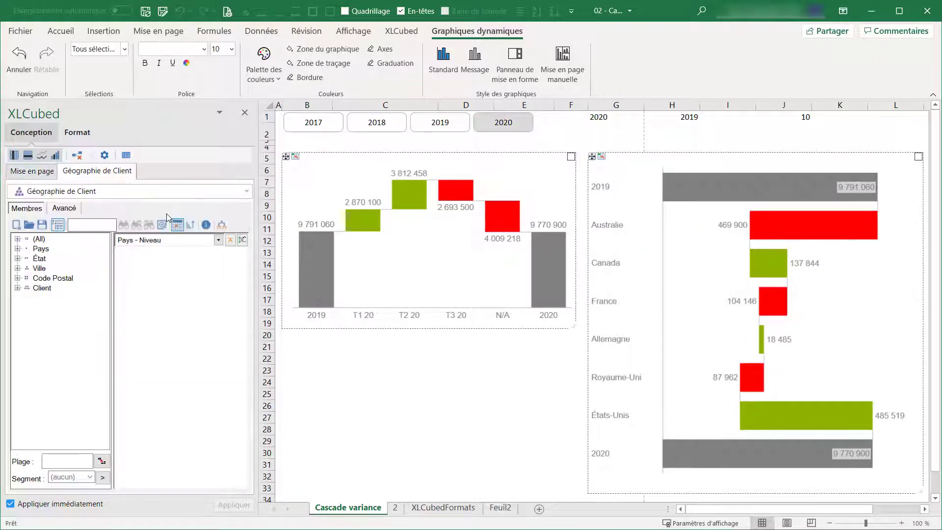
right_click(43, 262)
click(67, 276)
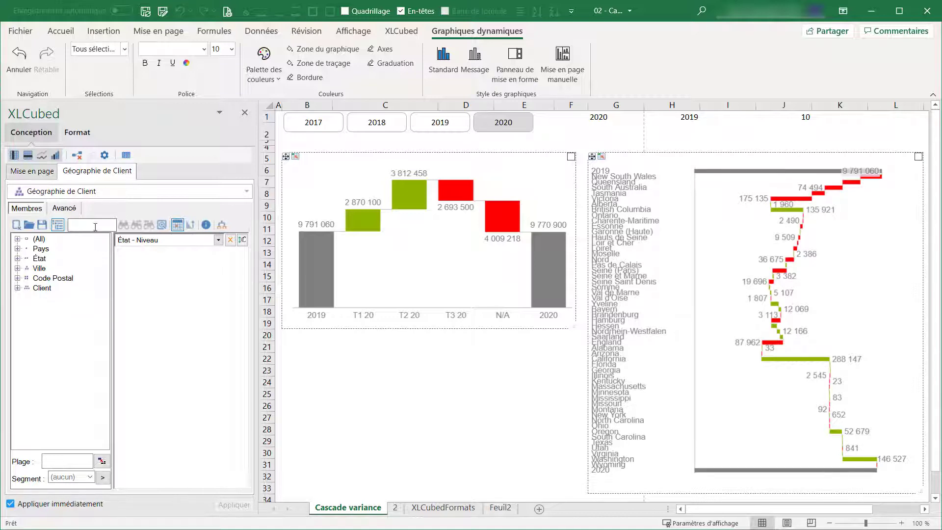
Step: Rank the États and group the exceptions as Autres, keeping the highest members by Variance Absolue with the count linked to cell J1
click(63, 208)
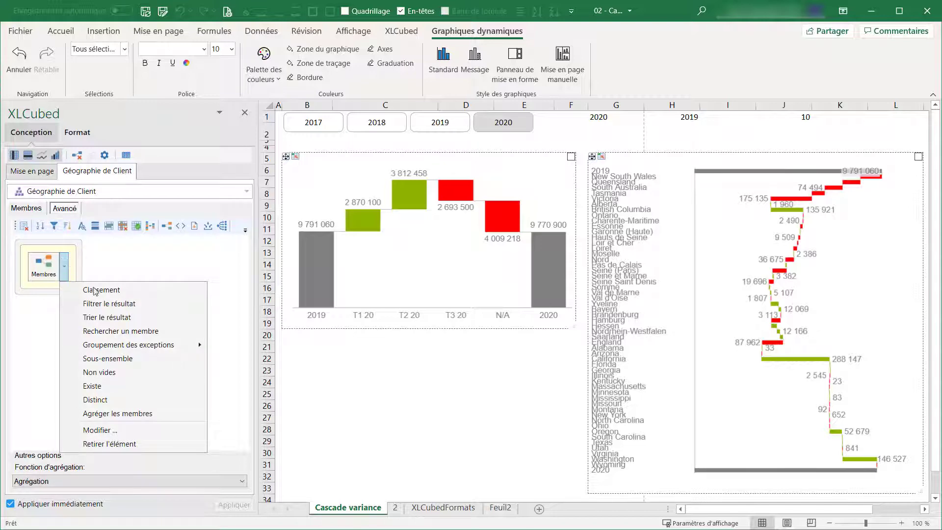
mouse_move(163, 348)
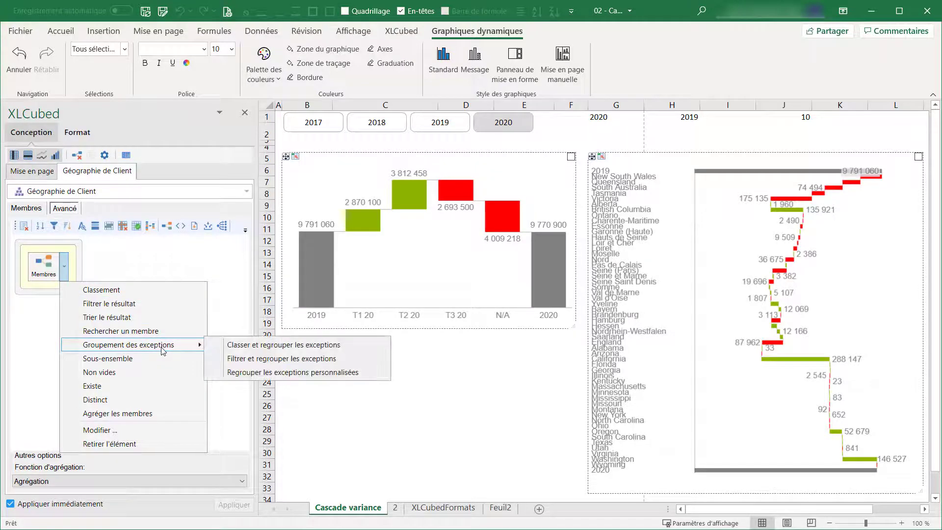
click(258, 346)
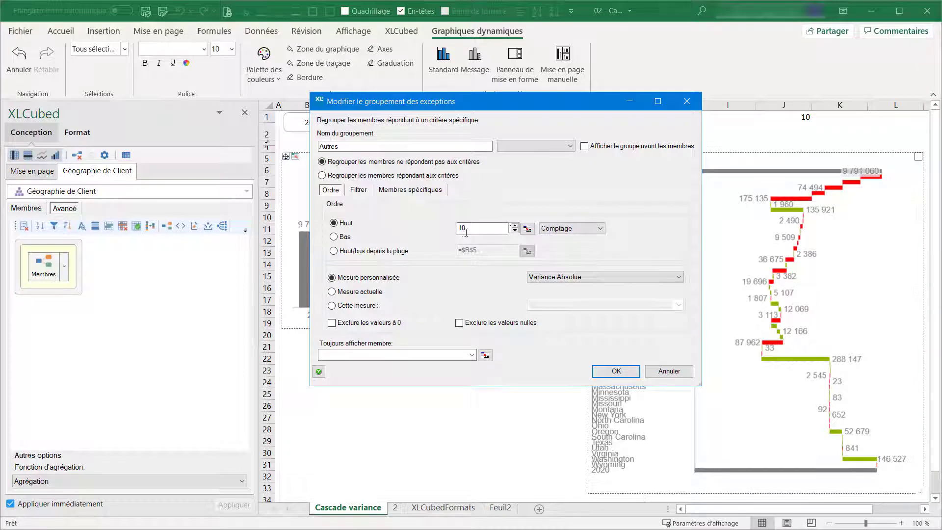
click(527, 228)
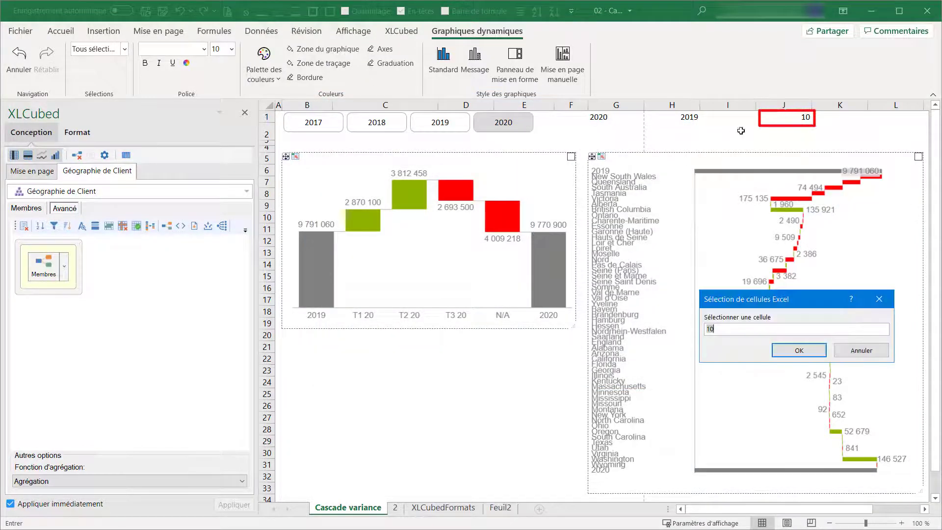
click(785, 119)
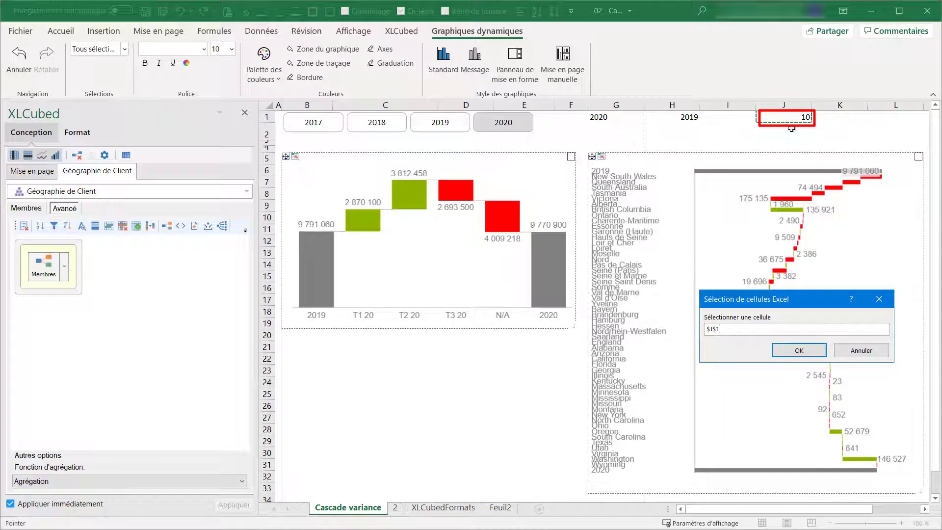
click(807, 349)
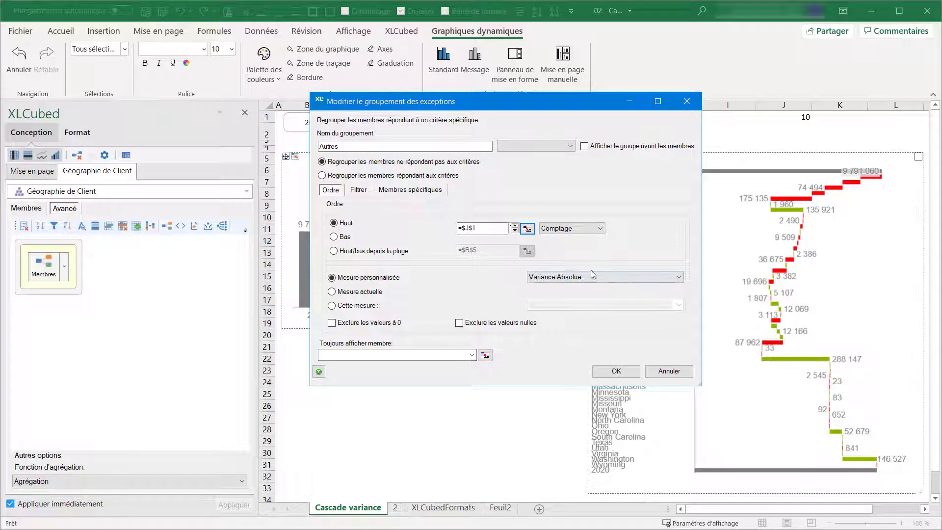
click(529, 278)
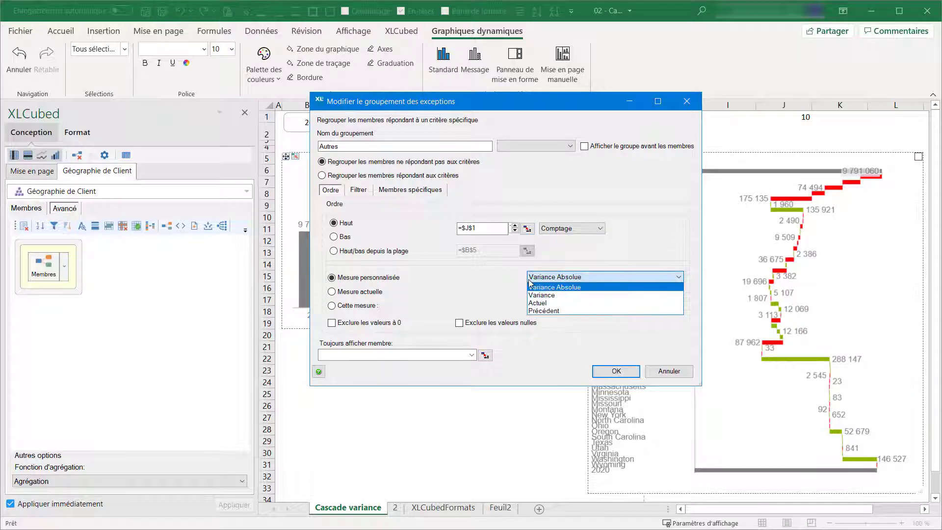
click(530, 282)
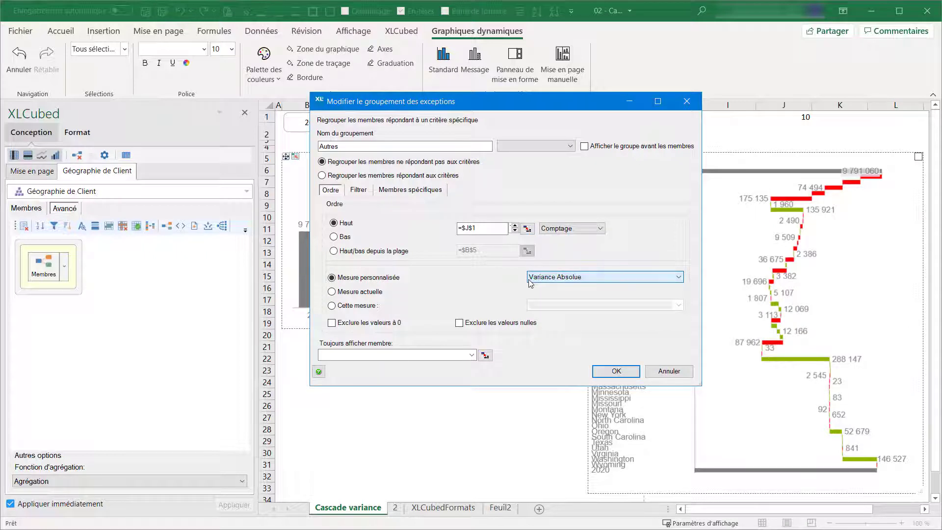
click(616, 371)
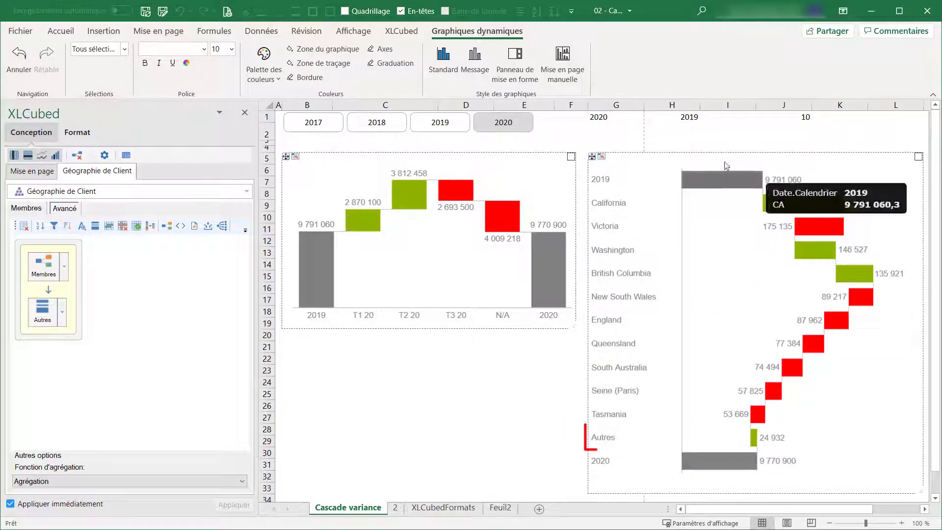
Step: Test the ranking count in cell J1 with 5 and set it to 15
click(793, 116)
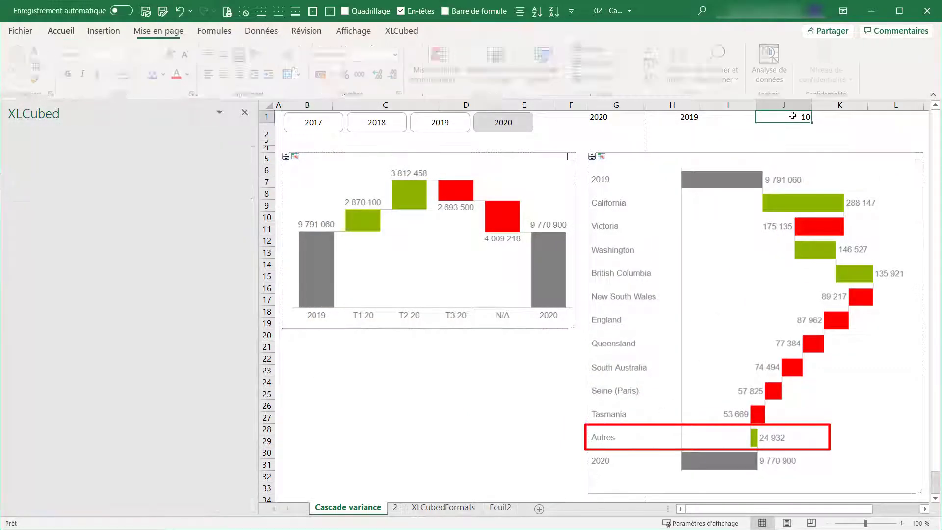
text(5)
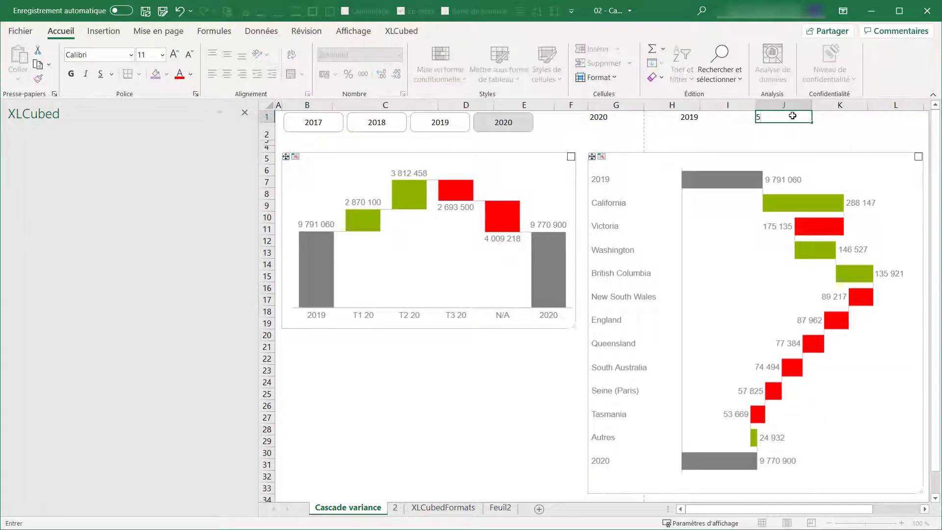
key(Return)
click(793, 116)
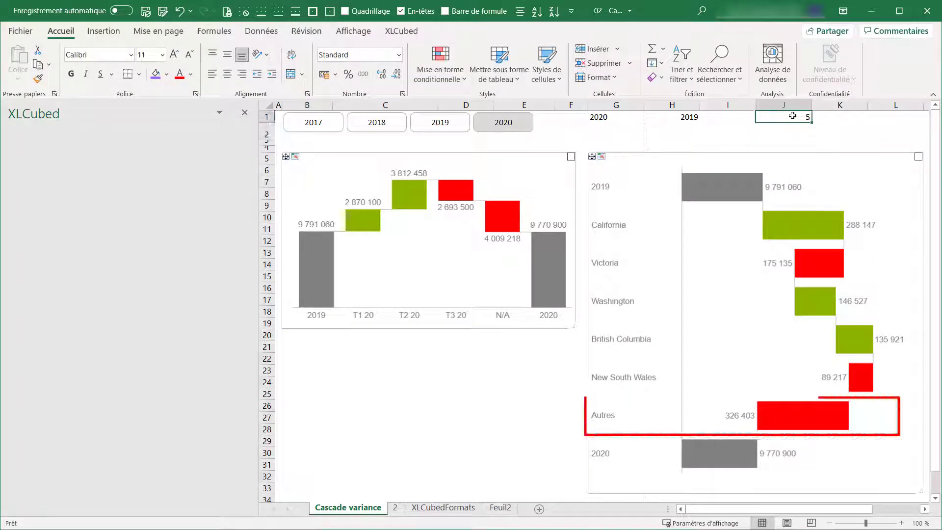
text(1)
key(Return)
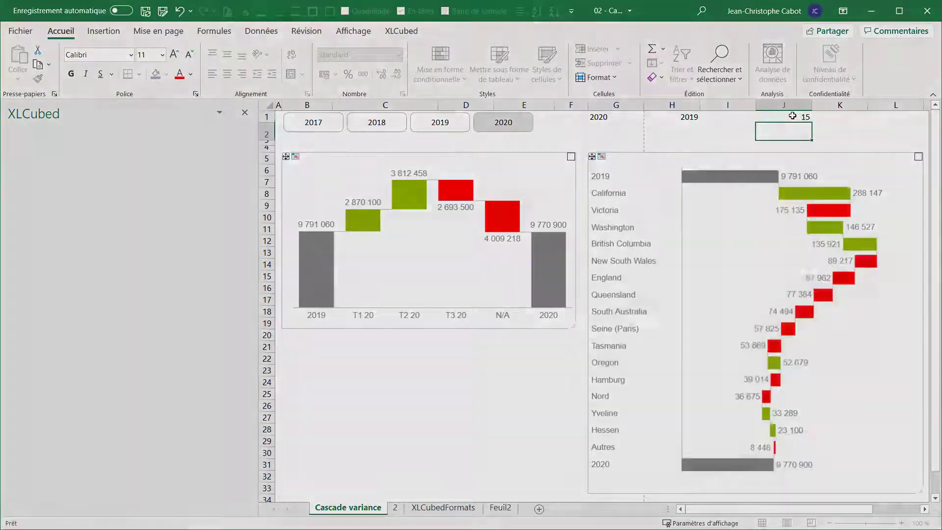